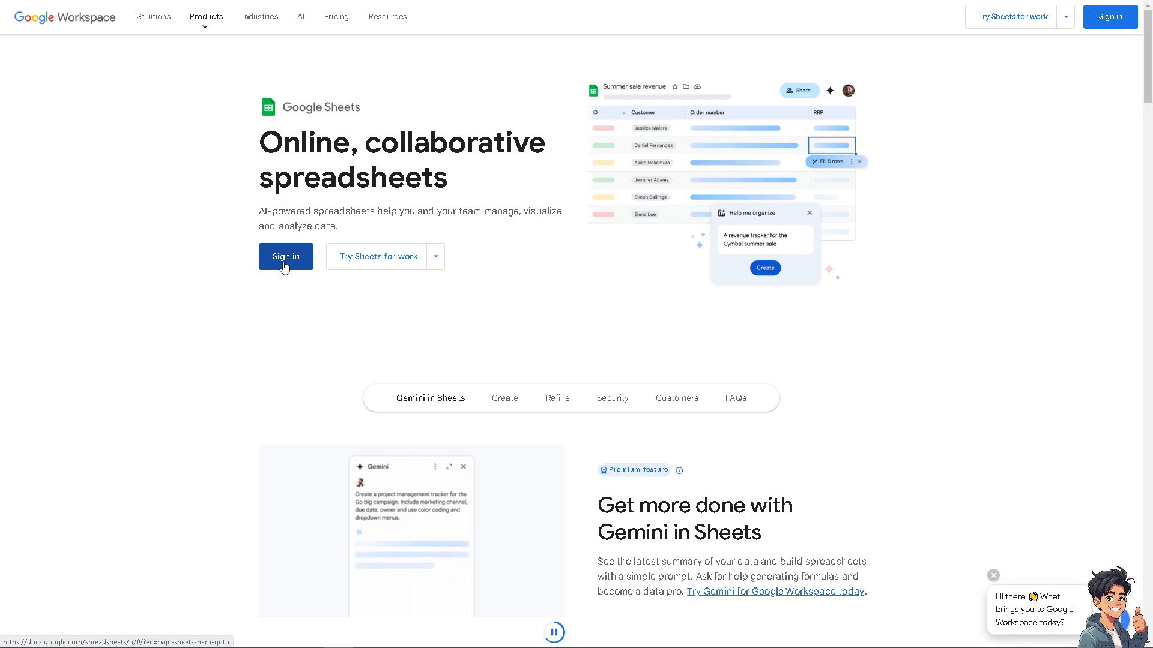
Open the small-business offer for trying Sheets for work and go to finding the right plan
click(437, 262)
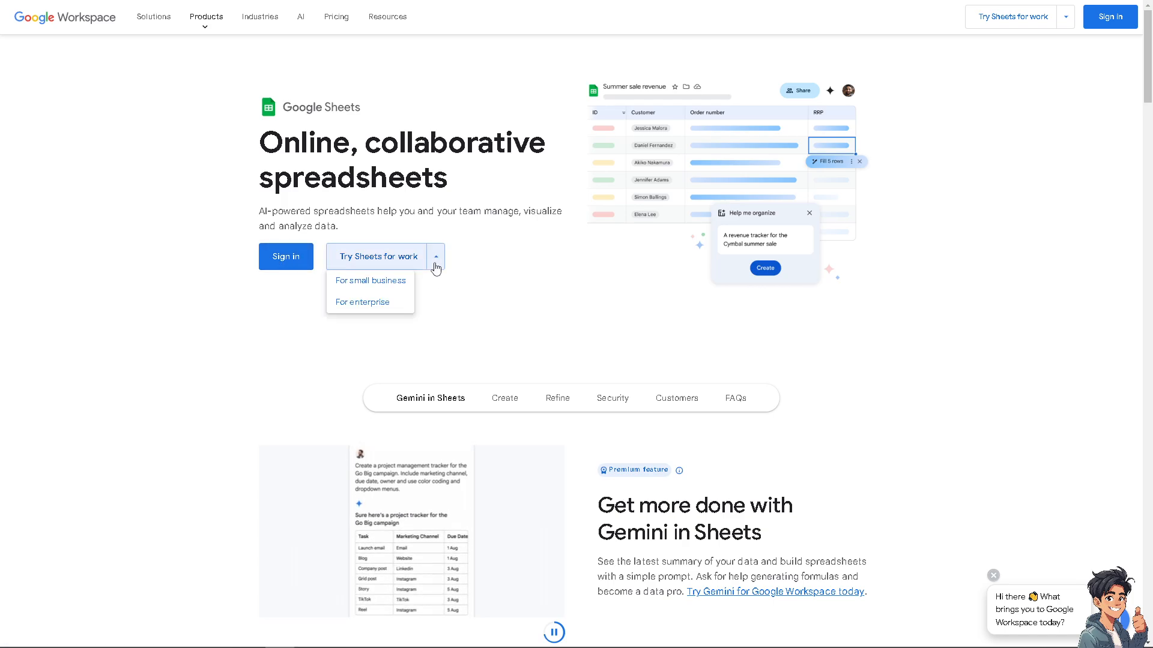
click(391, 287)
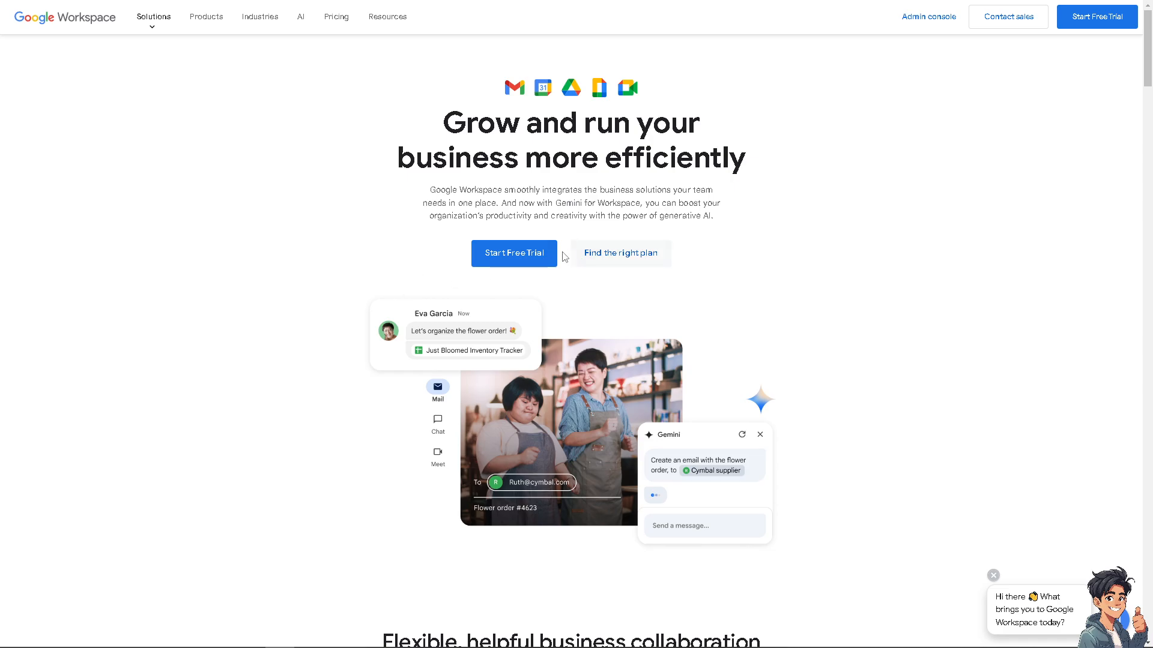
click(602, 262)
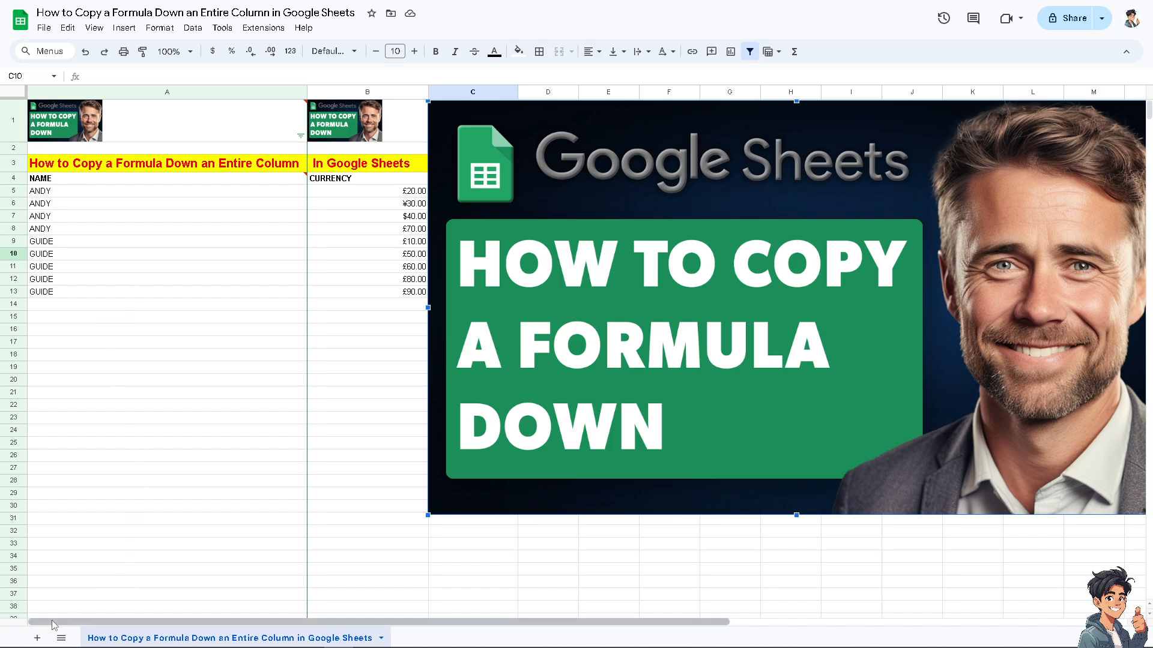
Add a new sheet and enter a first name as the heading in A1 and GUIDE in B1
click(36, 638)
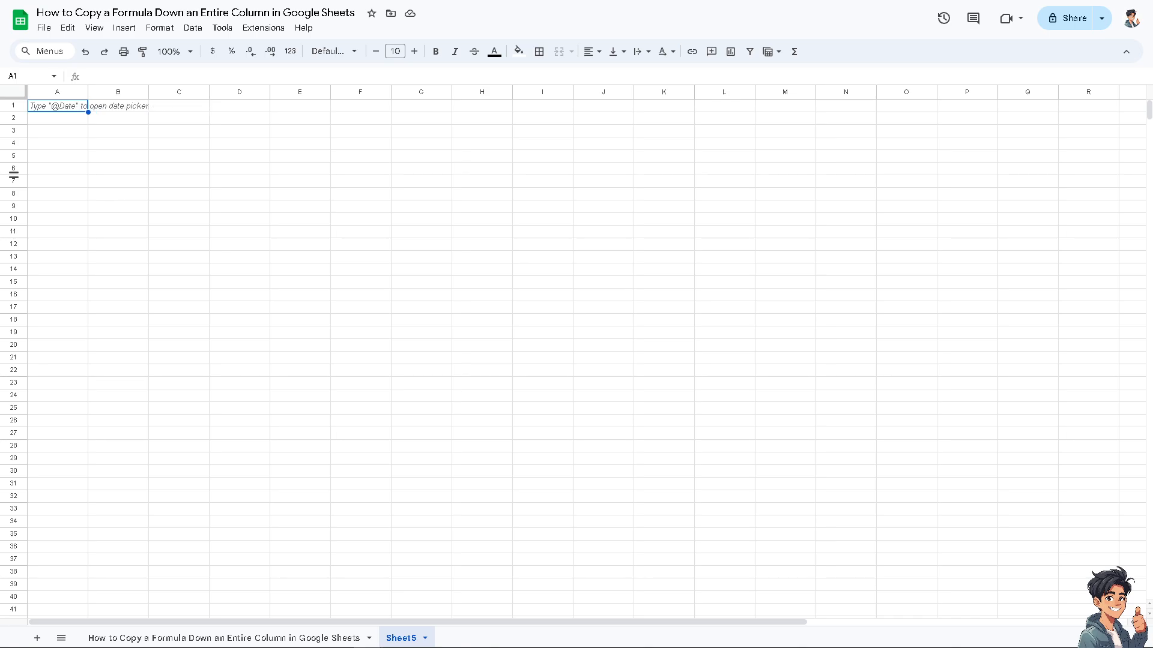
click(68, 107)
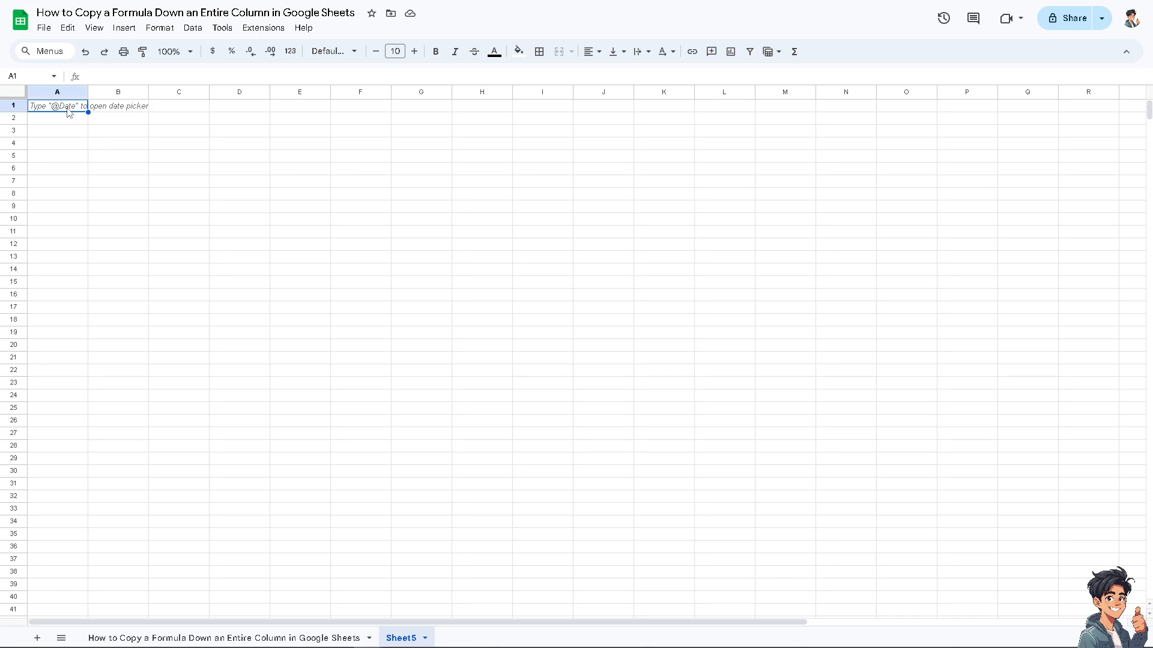
text(ANDY)
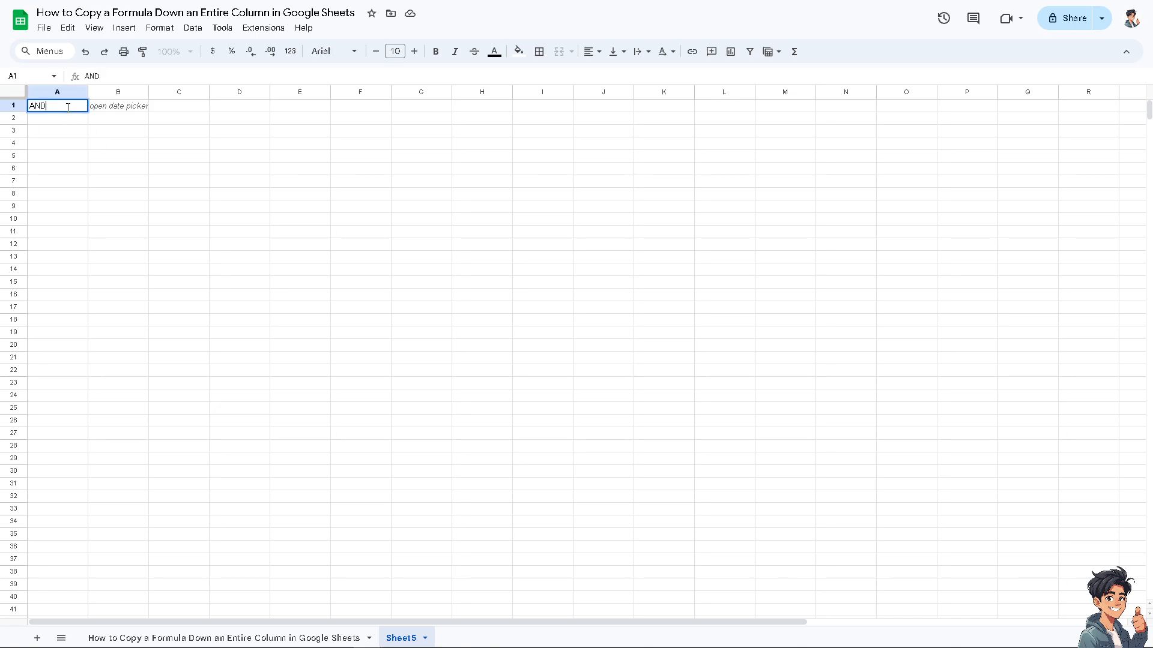
key(Tab)
text(GUIDE)
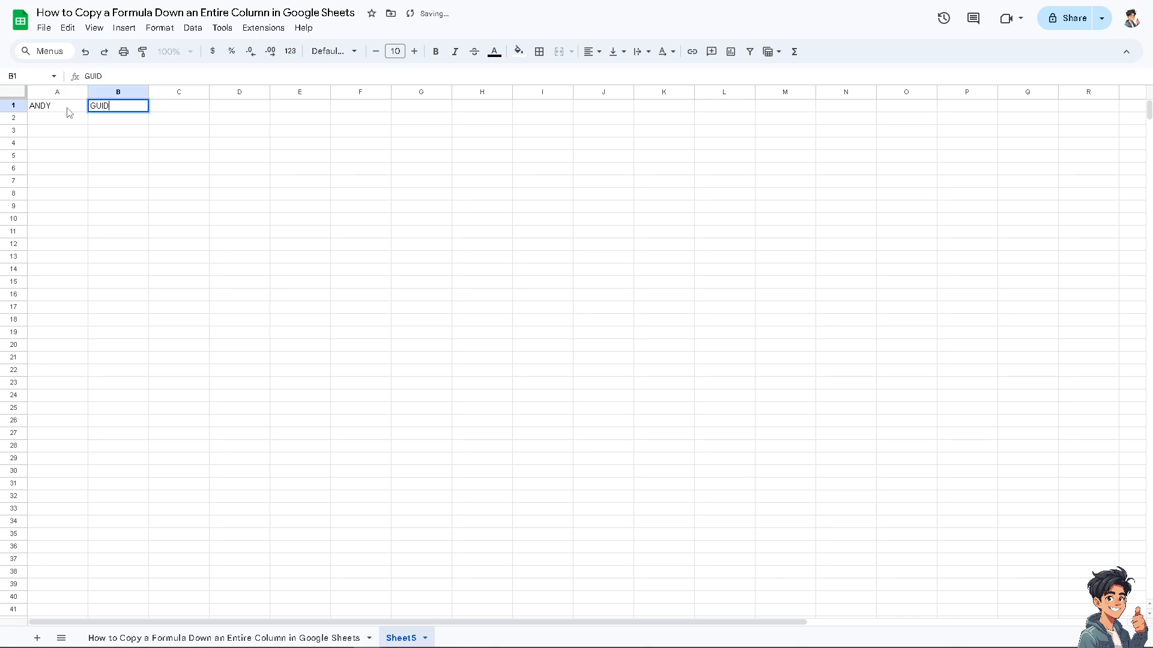
Enter 5454545 in A2 and 454 in B2, and 14414 in A3 and 111 in B3
click(71, 123)
text(5454545)
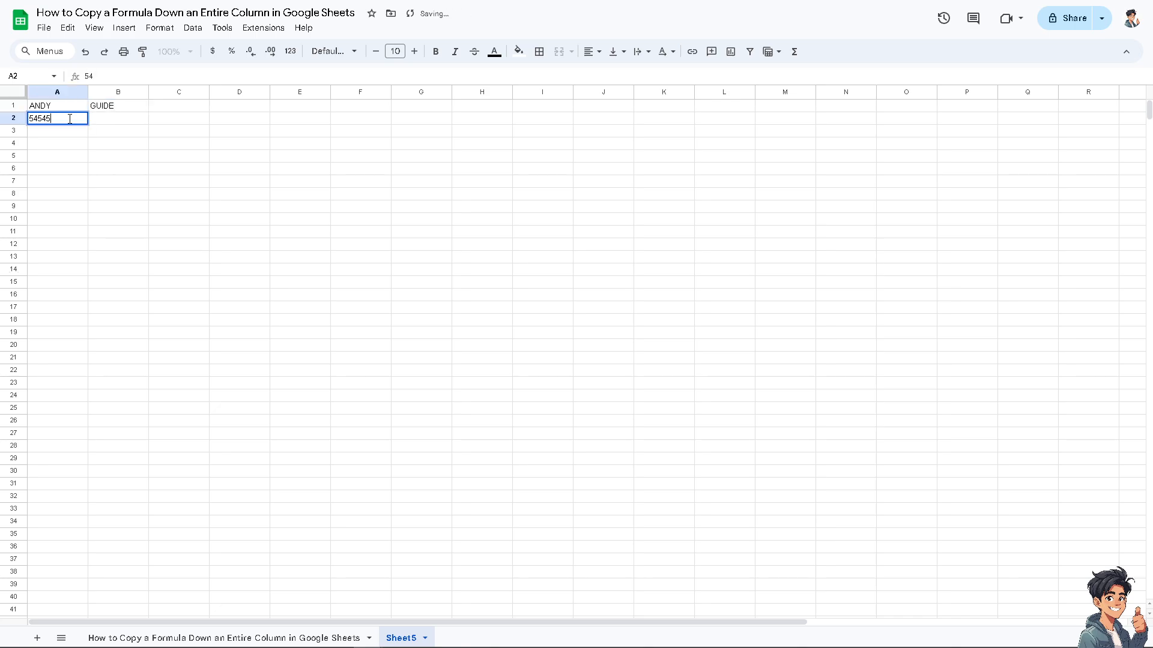
click(107, 126)
text(454545)
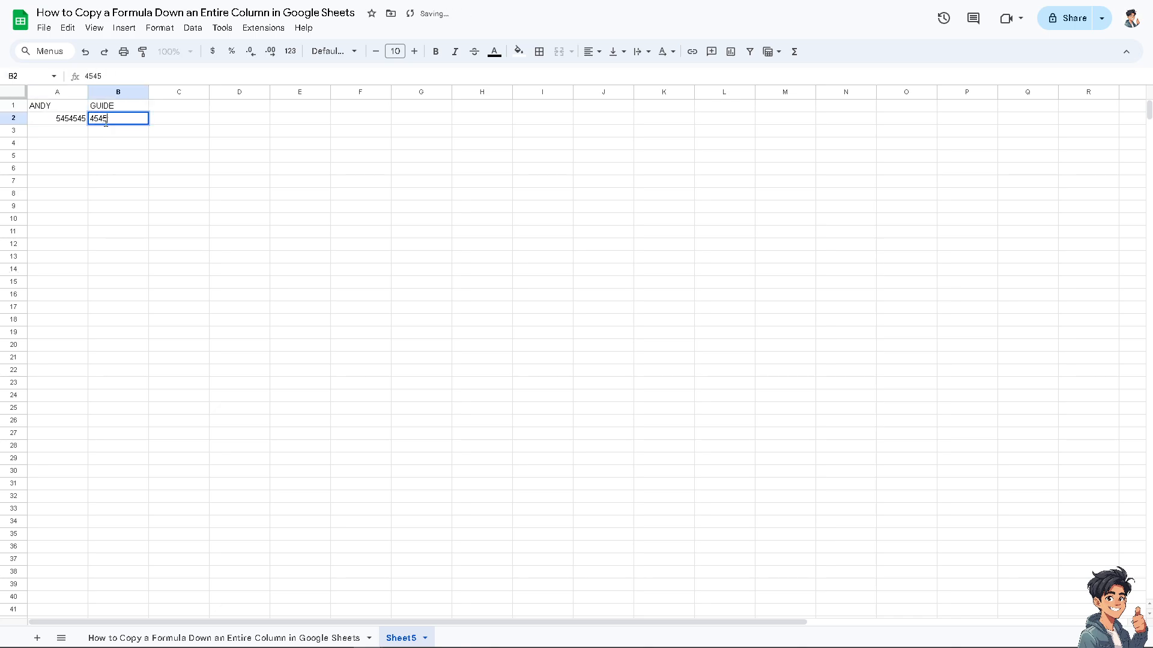
key(BackSpace)
key(BackSpace)
key(BackSpace)
click(70, 133)
text(14414)
click(112, 127)
text(111)
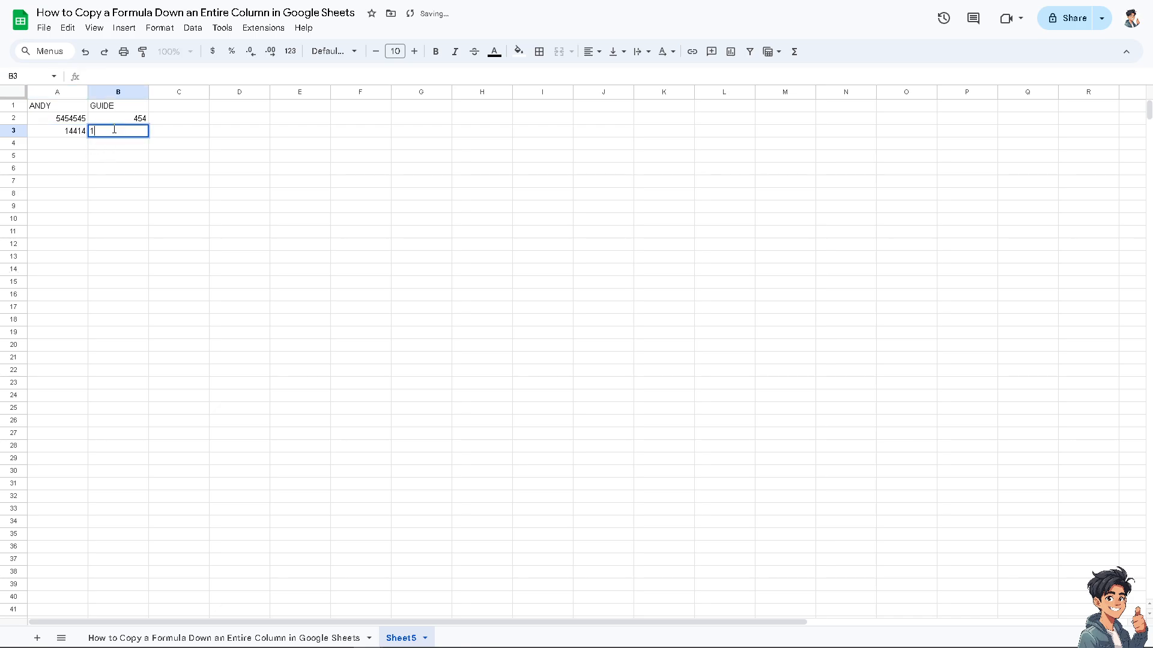
click(64, 144)
text(74747474)
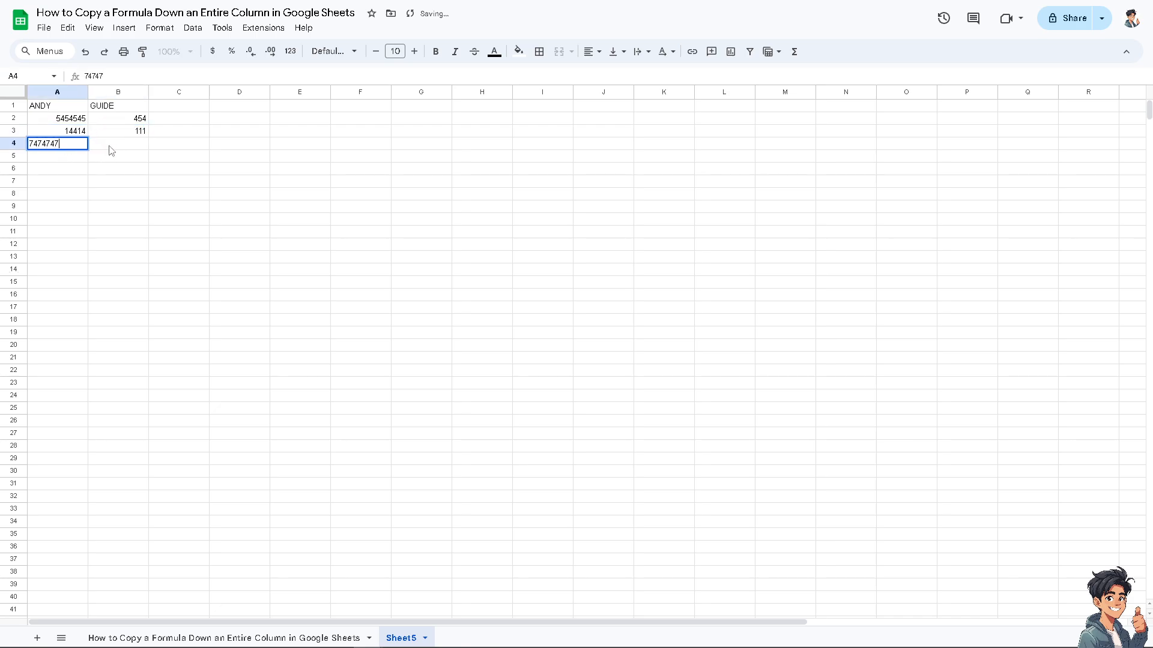
click(112, 147)
text(1444)
click(74, 159)
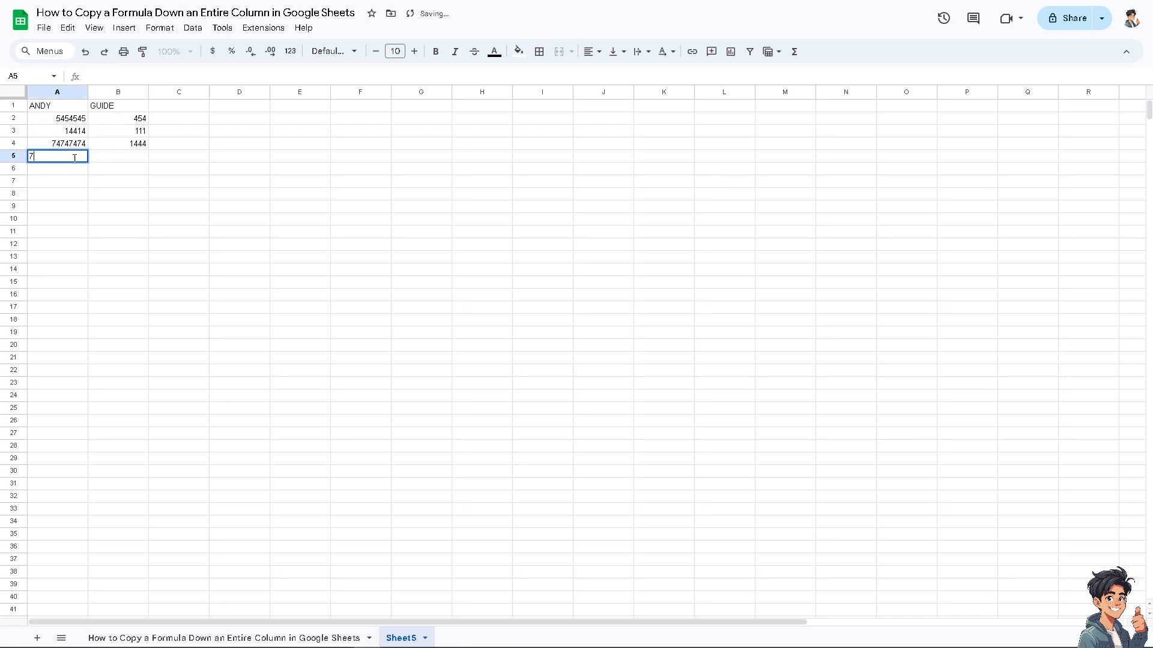
click(138, 161)
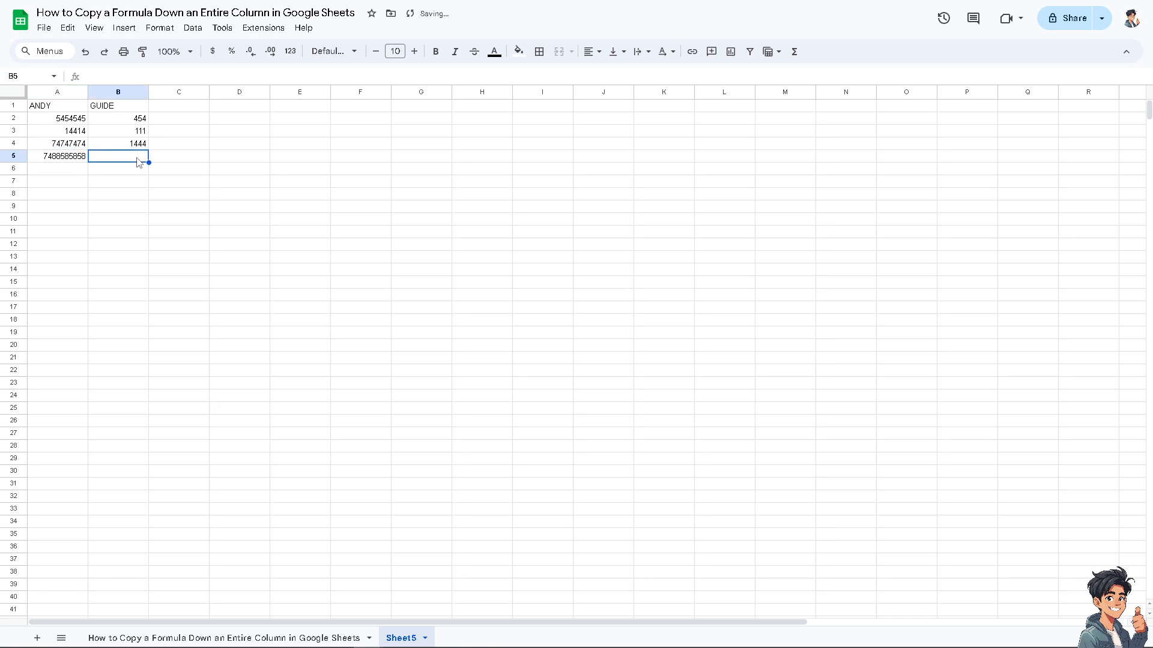
text(69)
click(147, 184)
Enter TOTAL as the heading in C1 and make the headings in A1:C1 bold
click(182, 108)
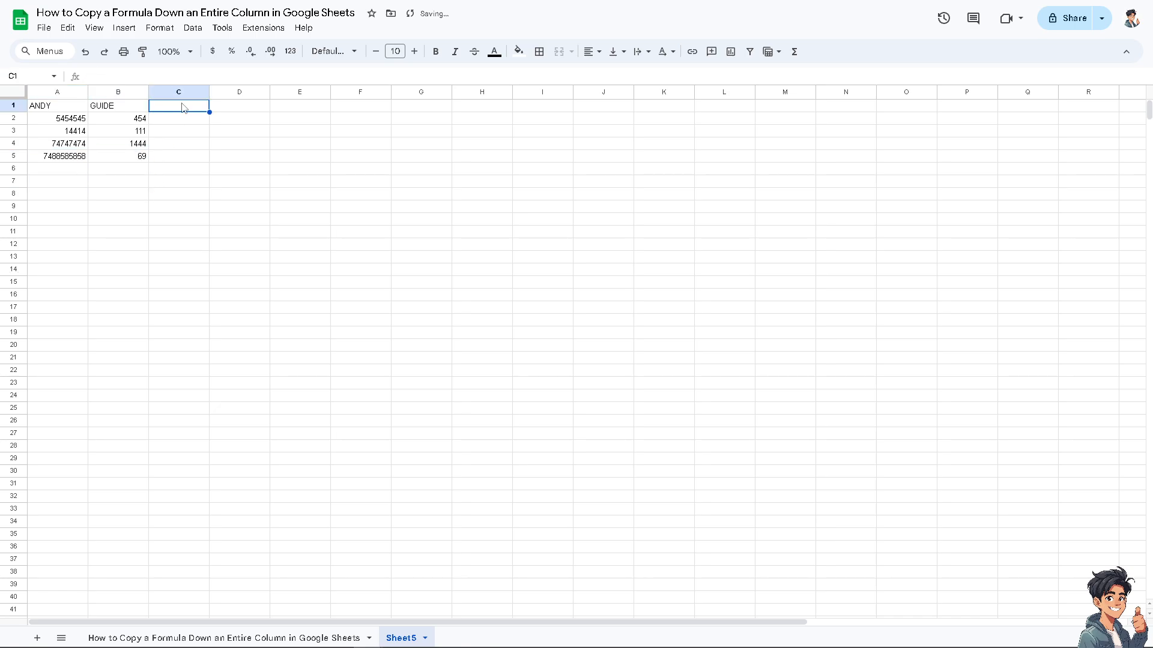
text(t)
text(TOTAL)
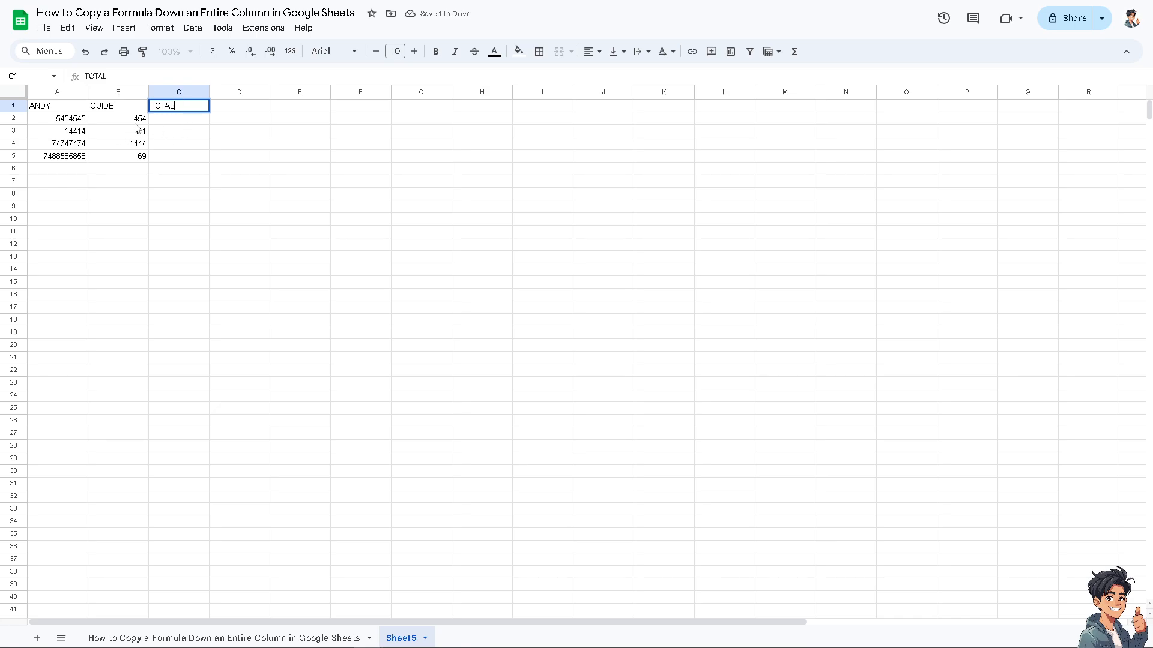
drag(48, 109, 161, 110)
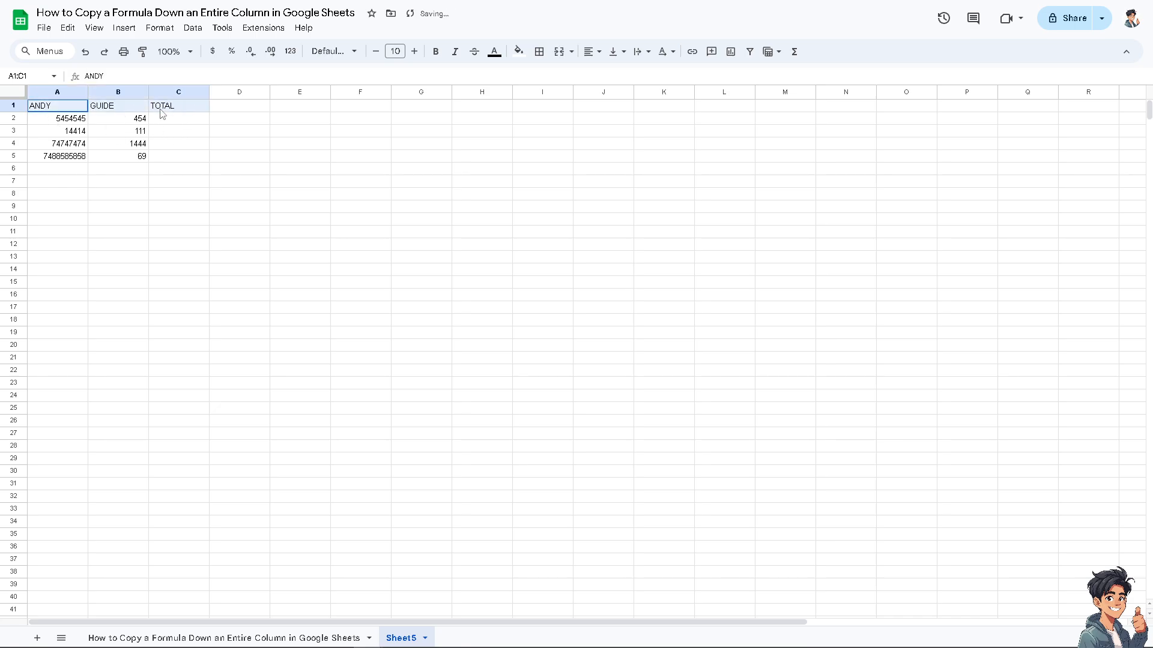
click(436, 52)
Try the Lobster and Impact fonts on the headings in A1:C1
click(357, 54)
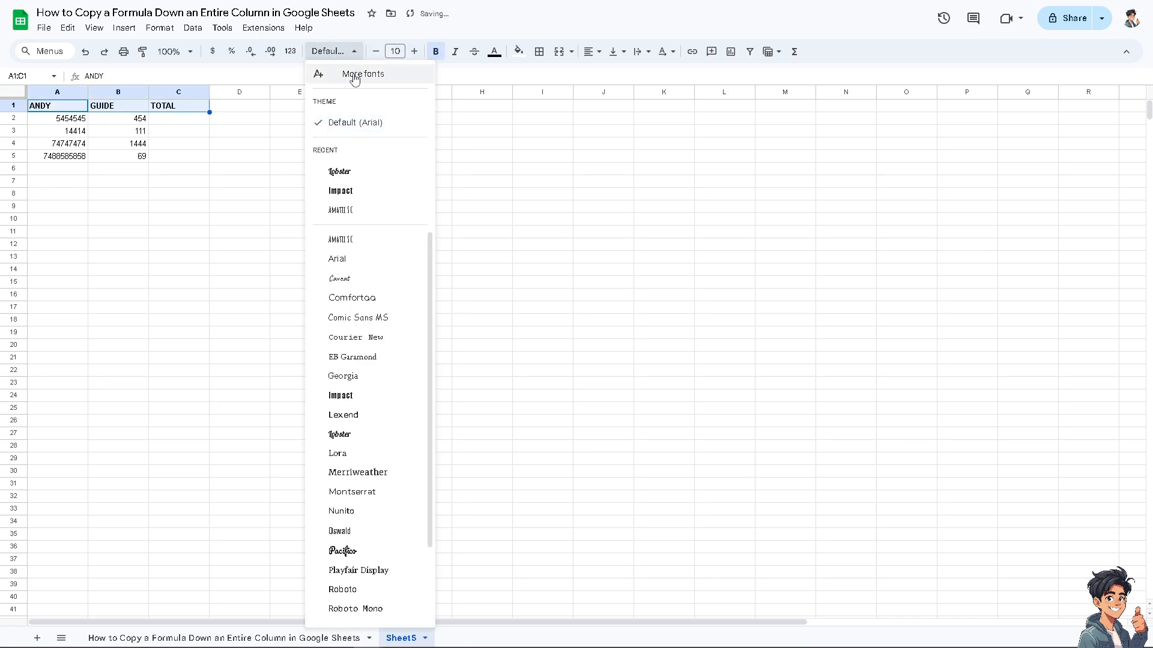
click(341, 173)
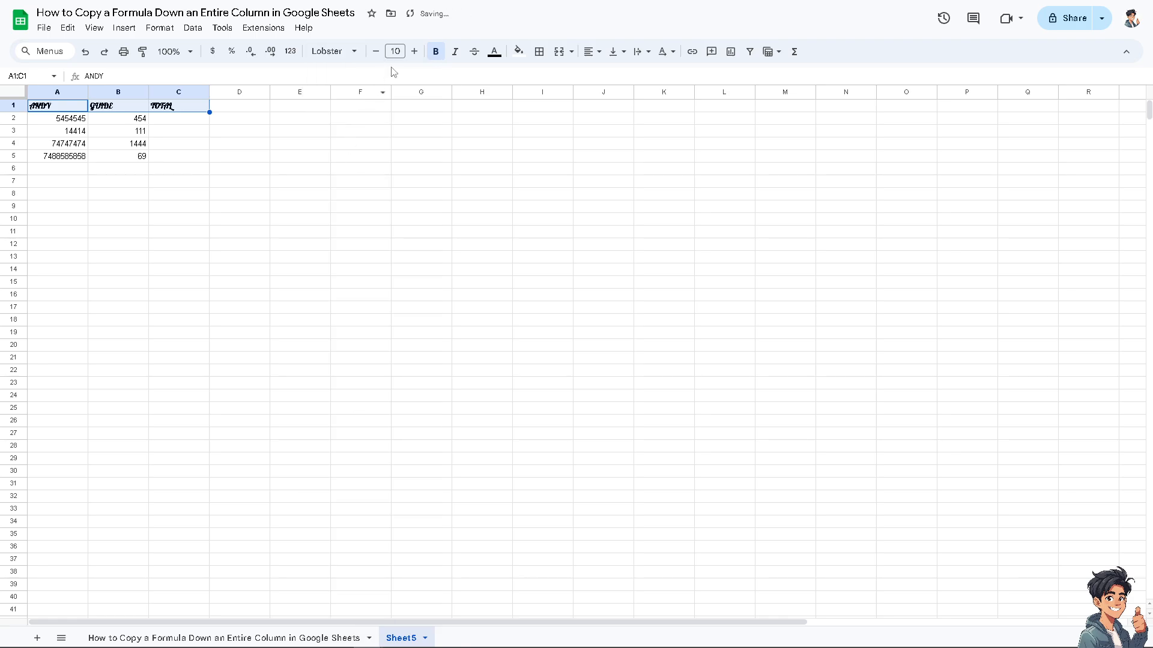
click(358, 55)
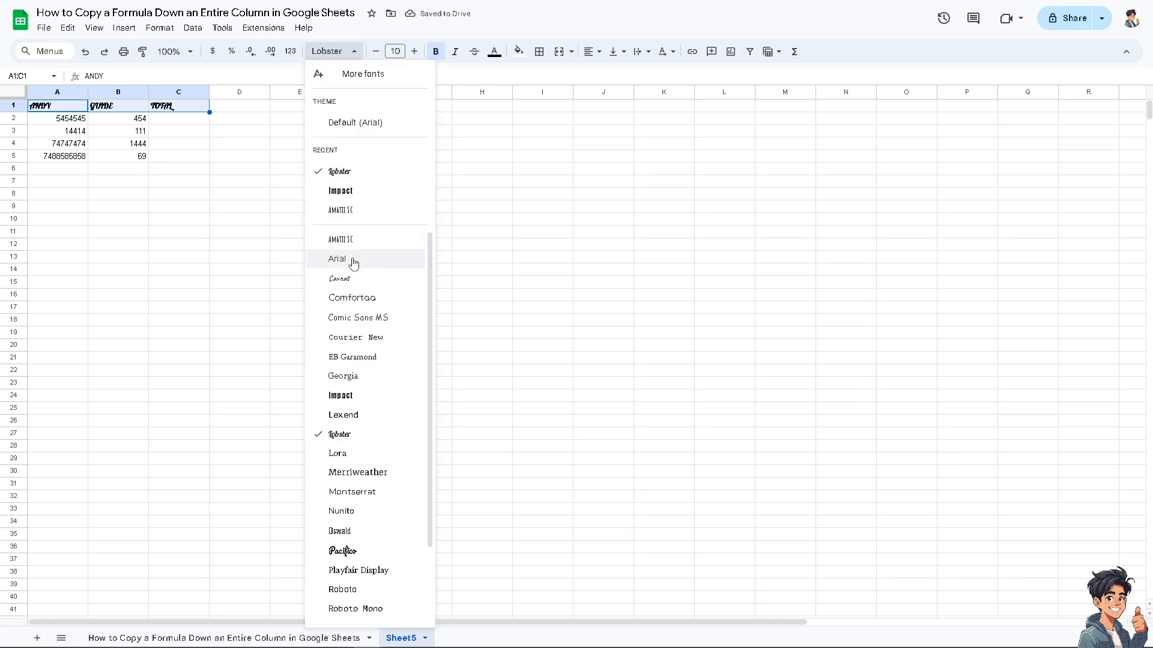
click(352, 393)
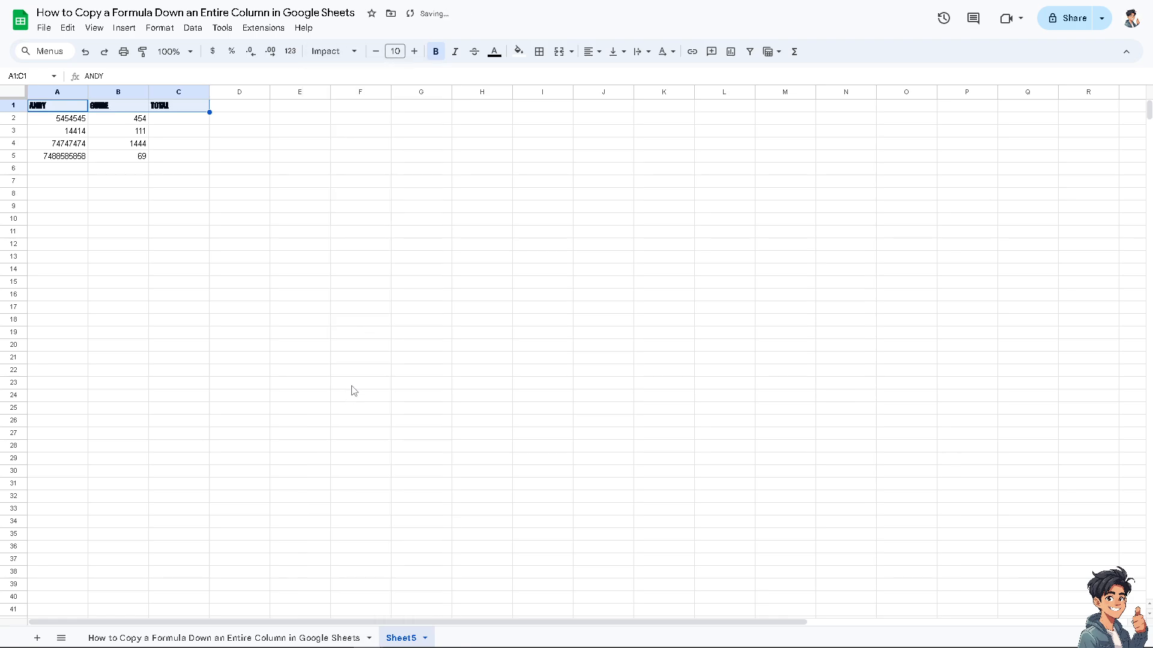
Format the headings in A1:C1 with the Amatic SC font, size 18 and dark red text
click(354, 52)
click(359, 213)
click(401, 52)
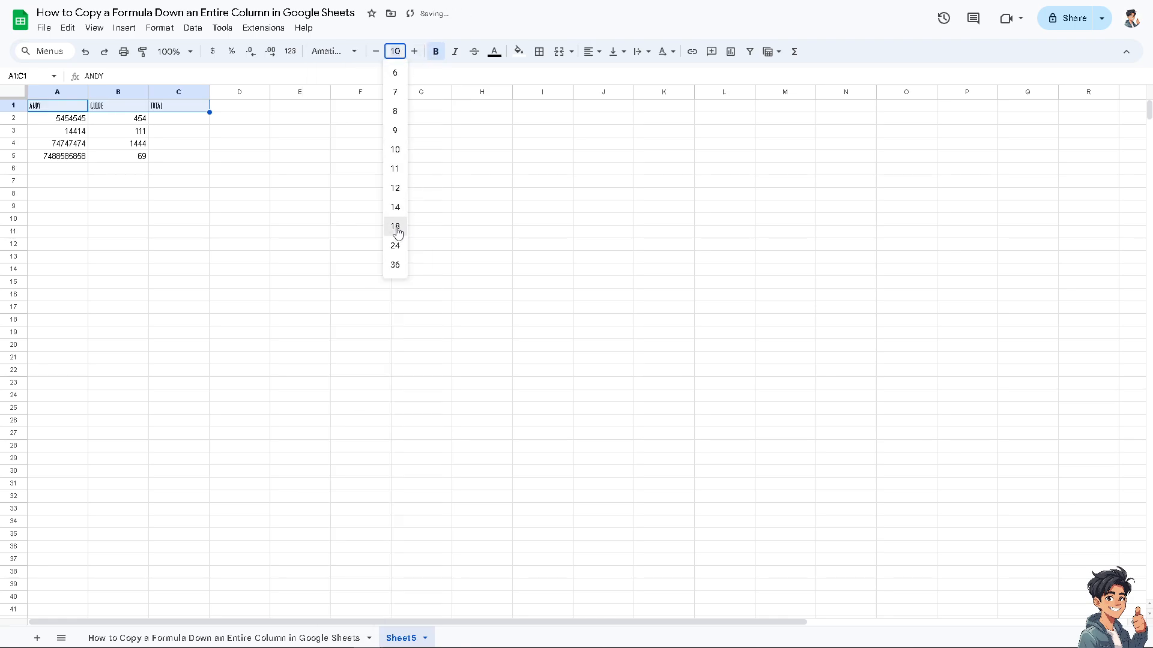
click(395, 227)
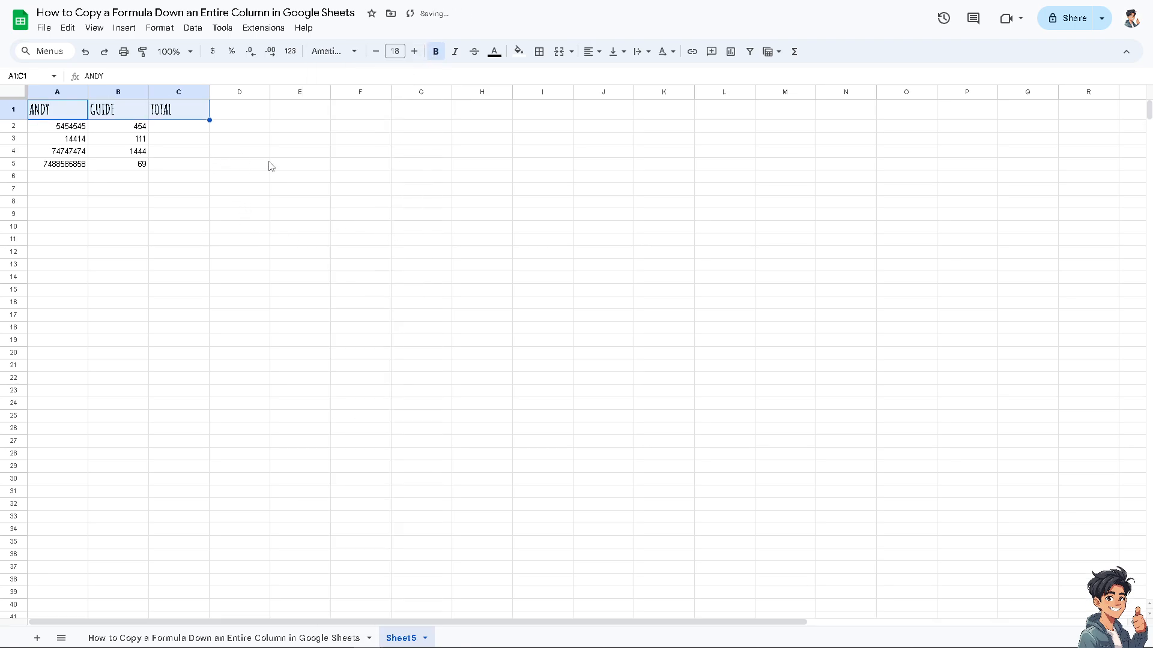
click(495, 51)
click(510, 107)
click(241, 216)
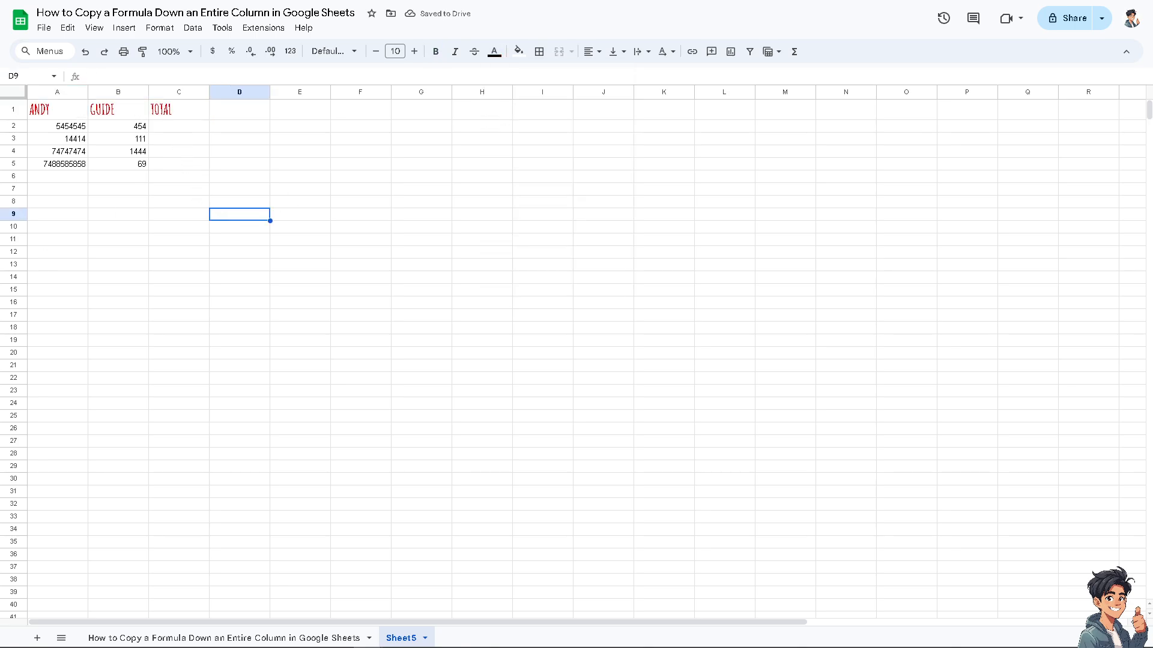
Enter a SUM formula in D2 that adds the values in A2 and B2
click(242, 129)
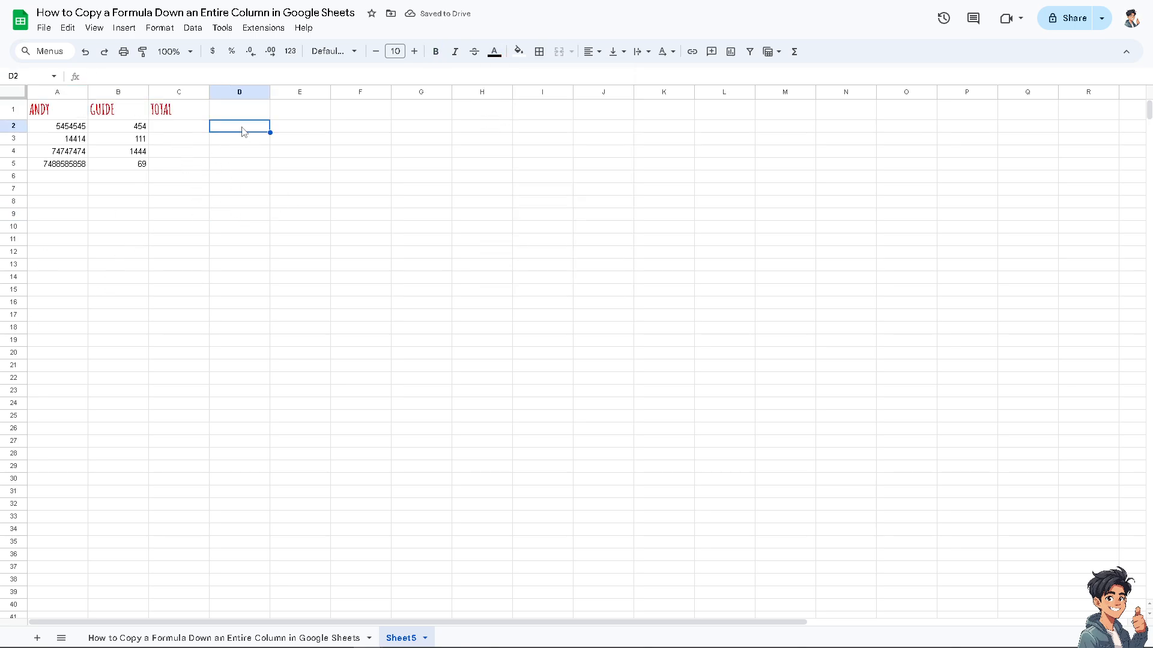
text(=)
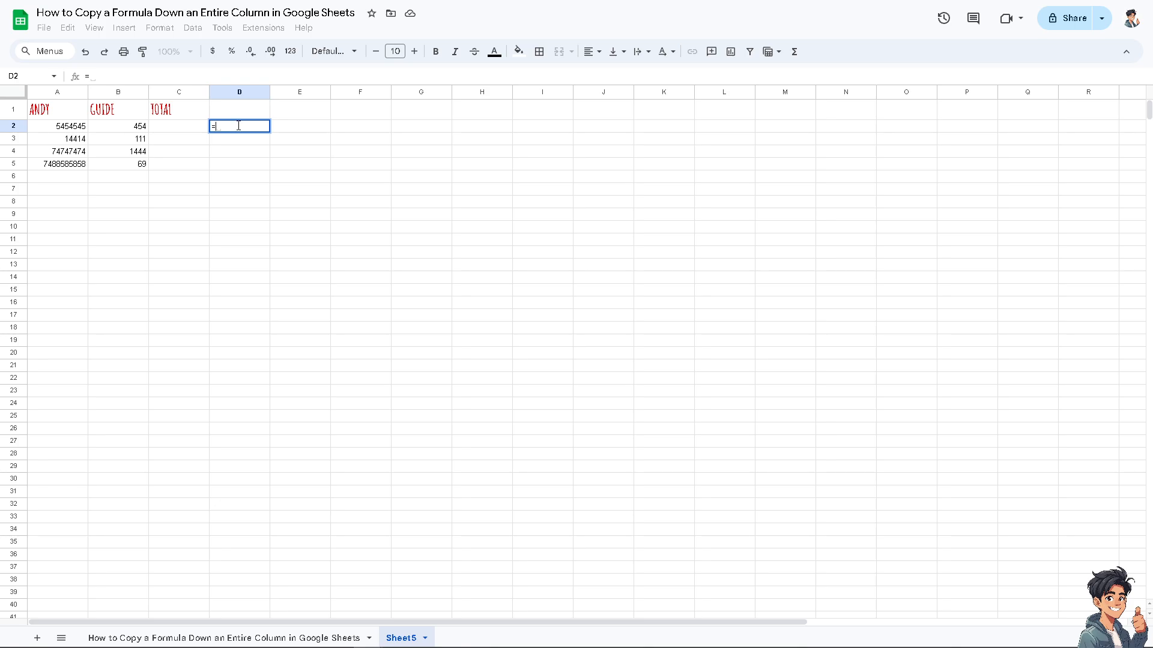
text(sum)
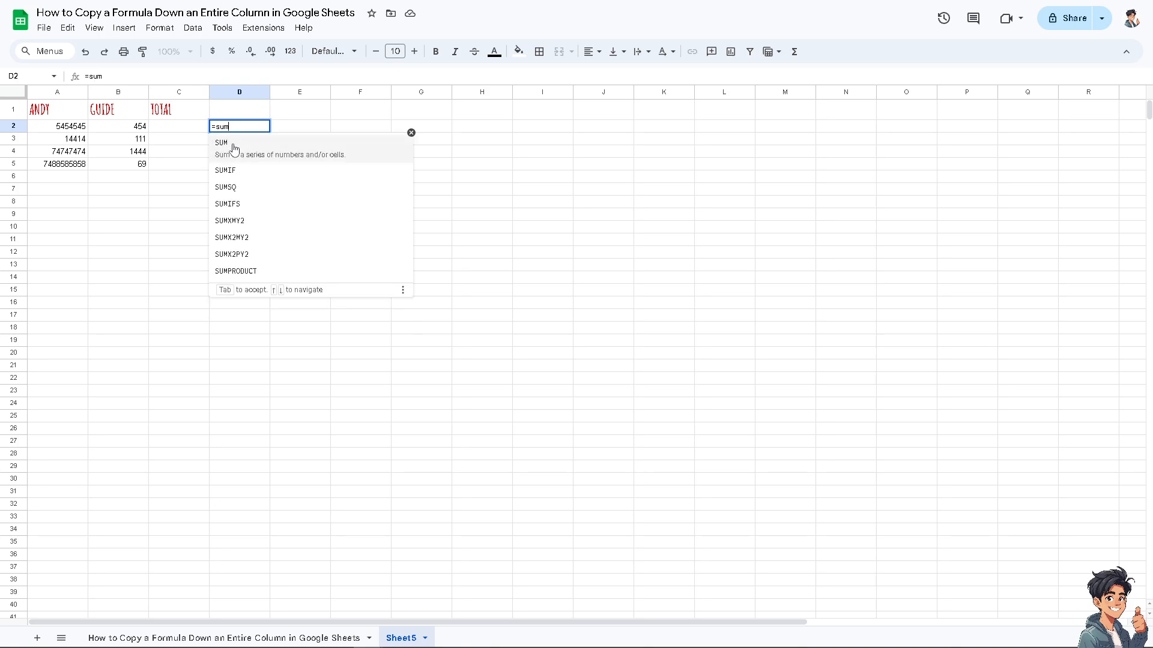
click(232, 151)
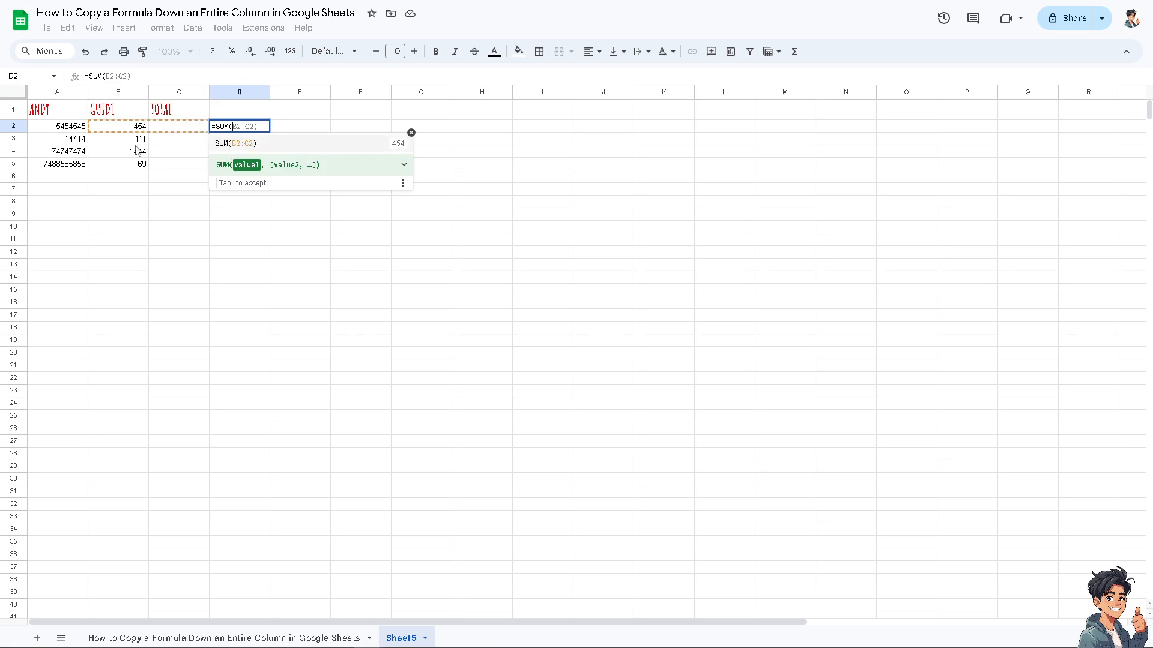
click(68, 129)
click(132, 131)
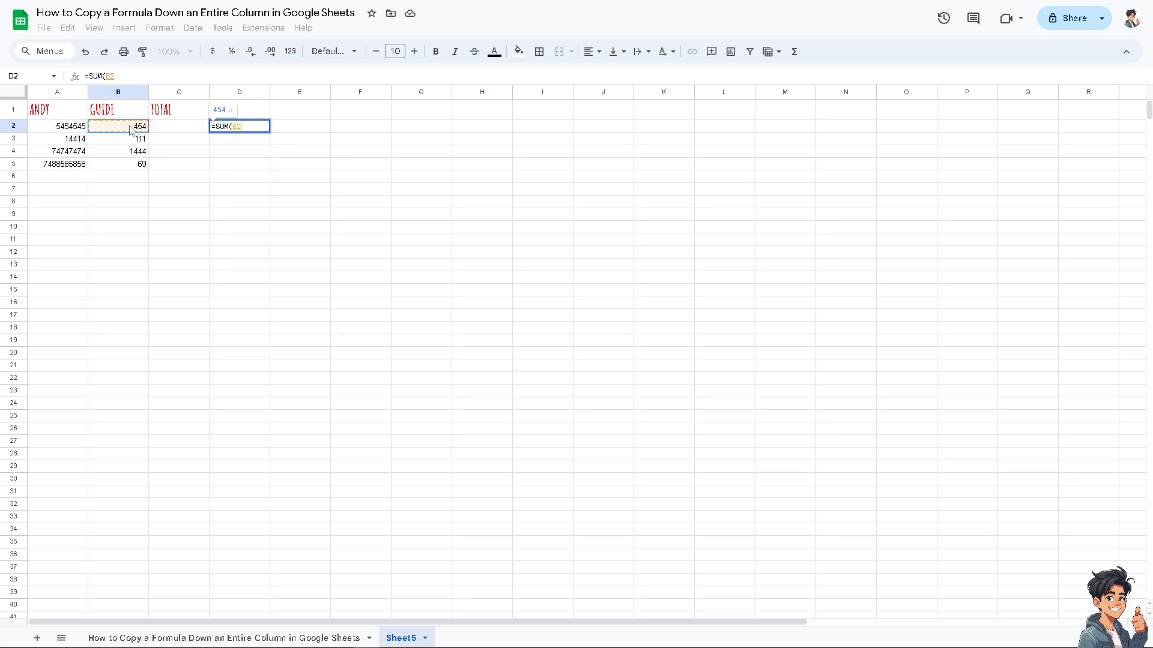
drag(67, 133, 121, 133)
key(Return)
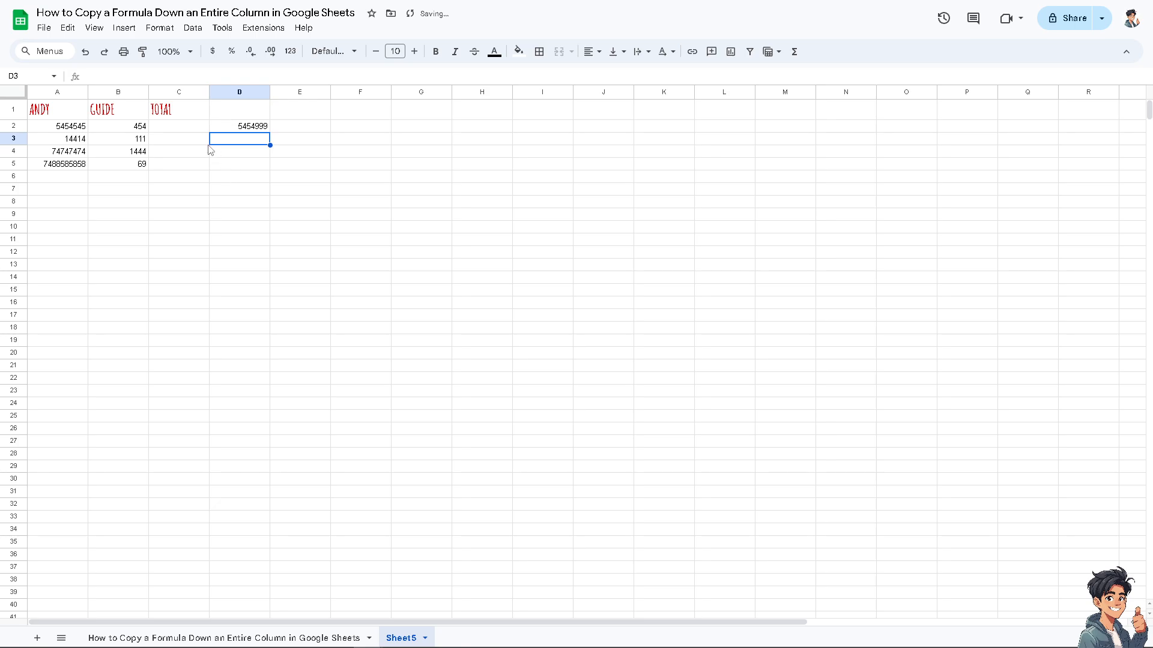
Replace the formula in D2 with a MINUS formula that subtracts B2 from A2
click(234, 129)
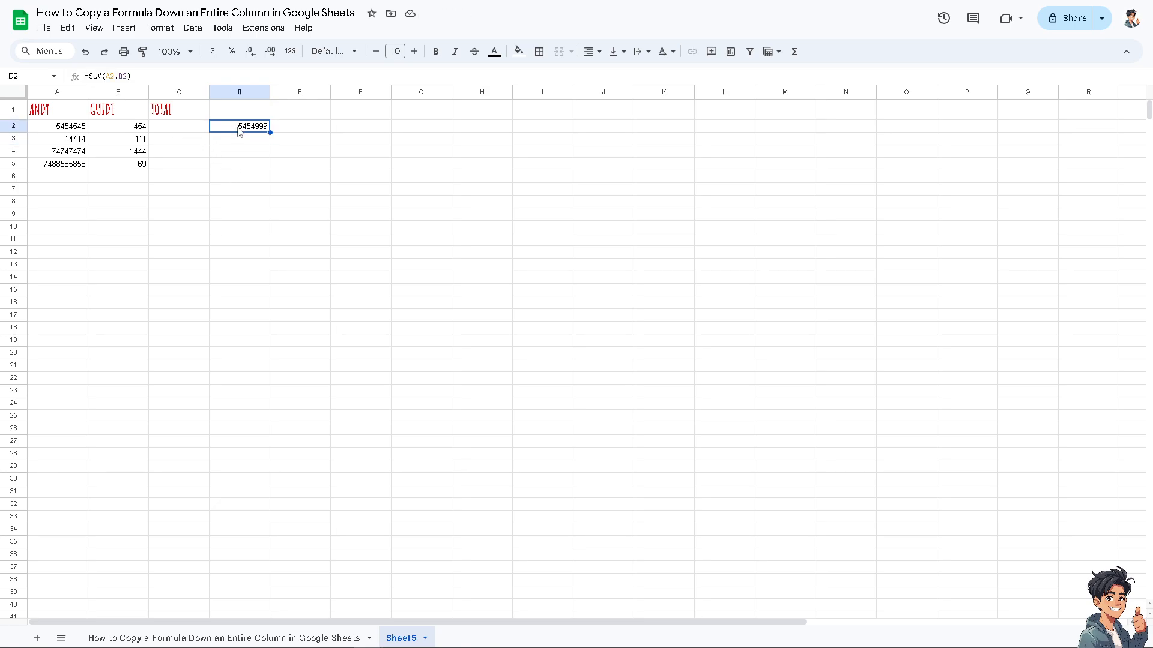
key(Delete)
text(=)
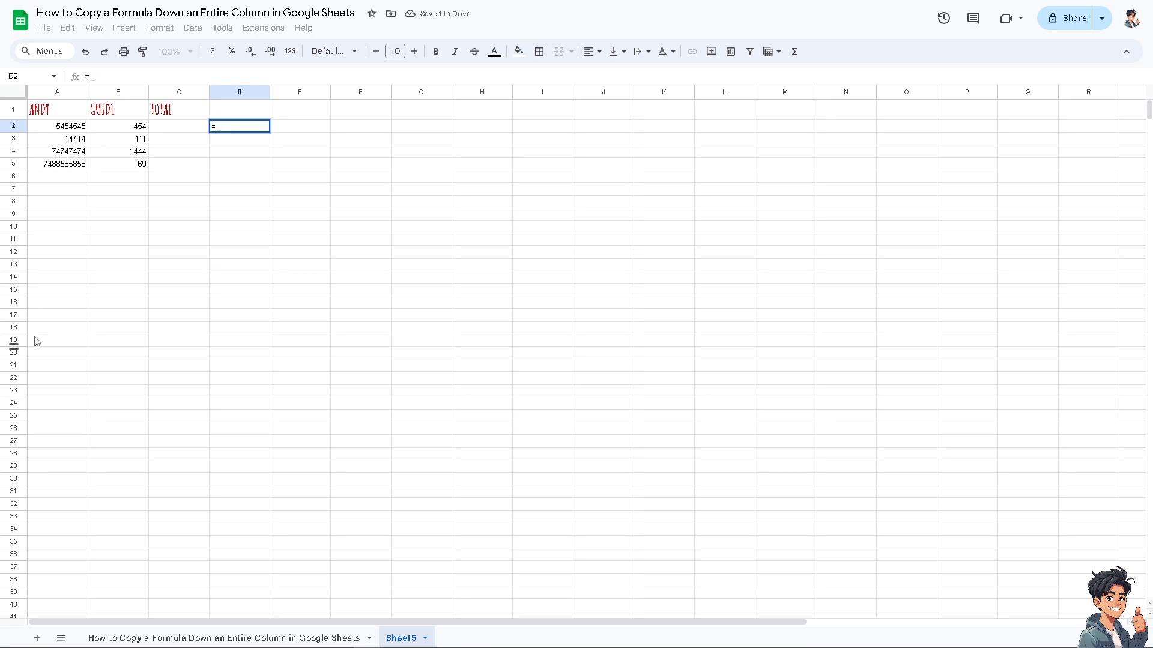
text(sub)
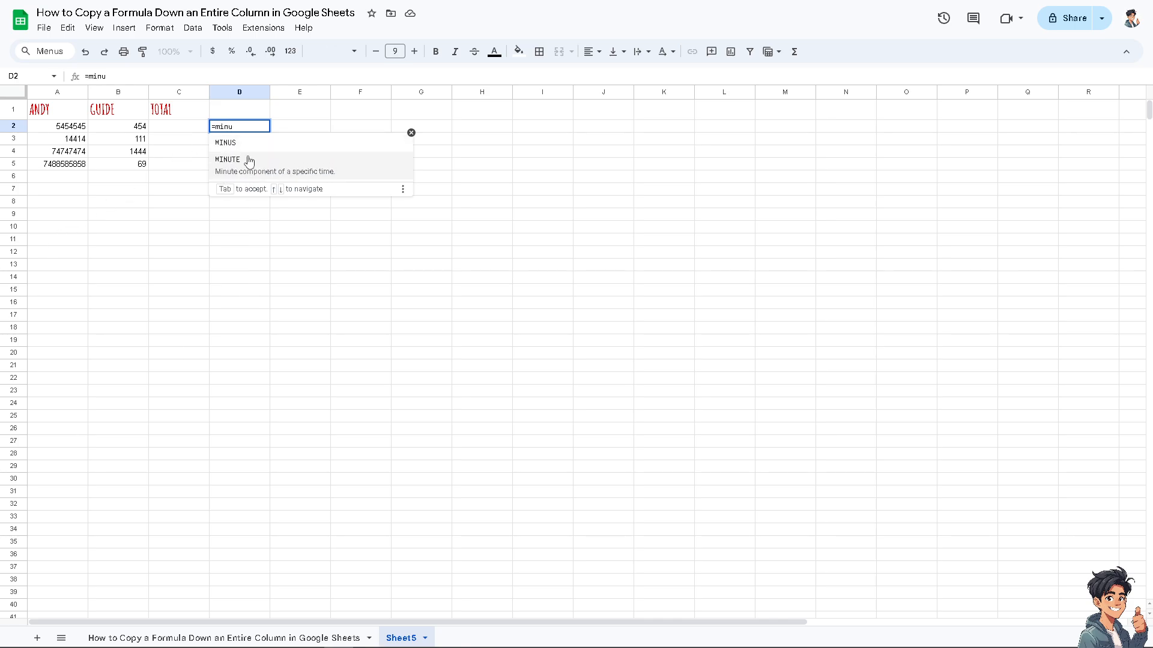
click(253, 145)
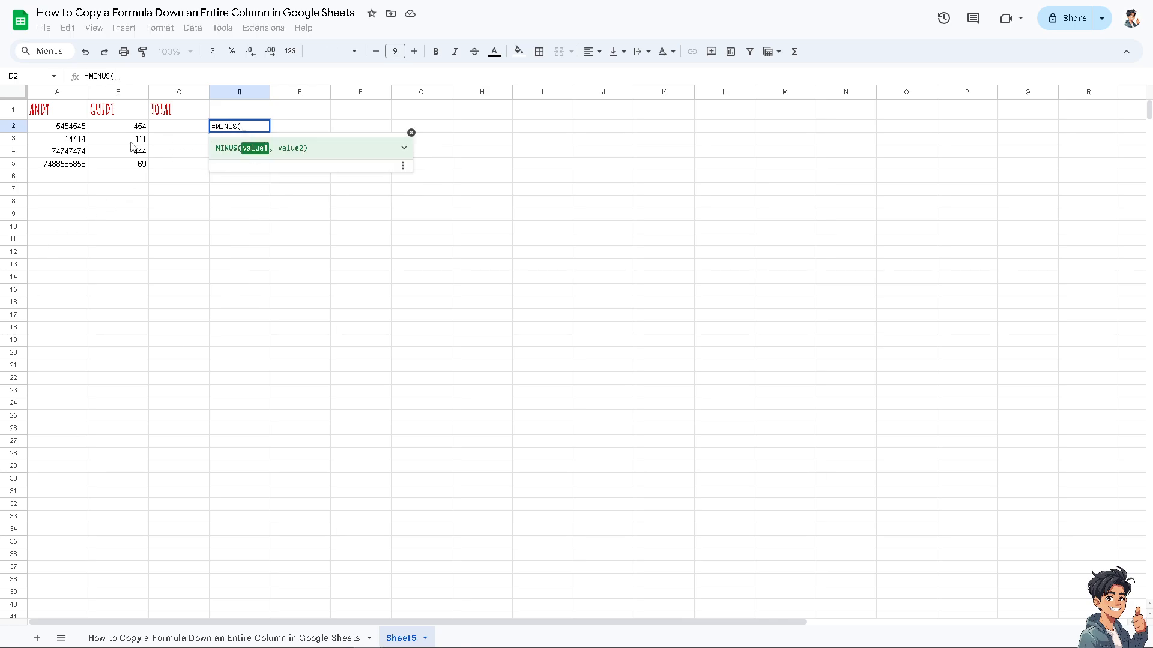
click(73, 128)
text(,)
click(143, 128)
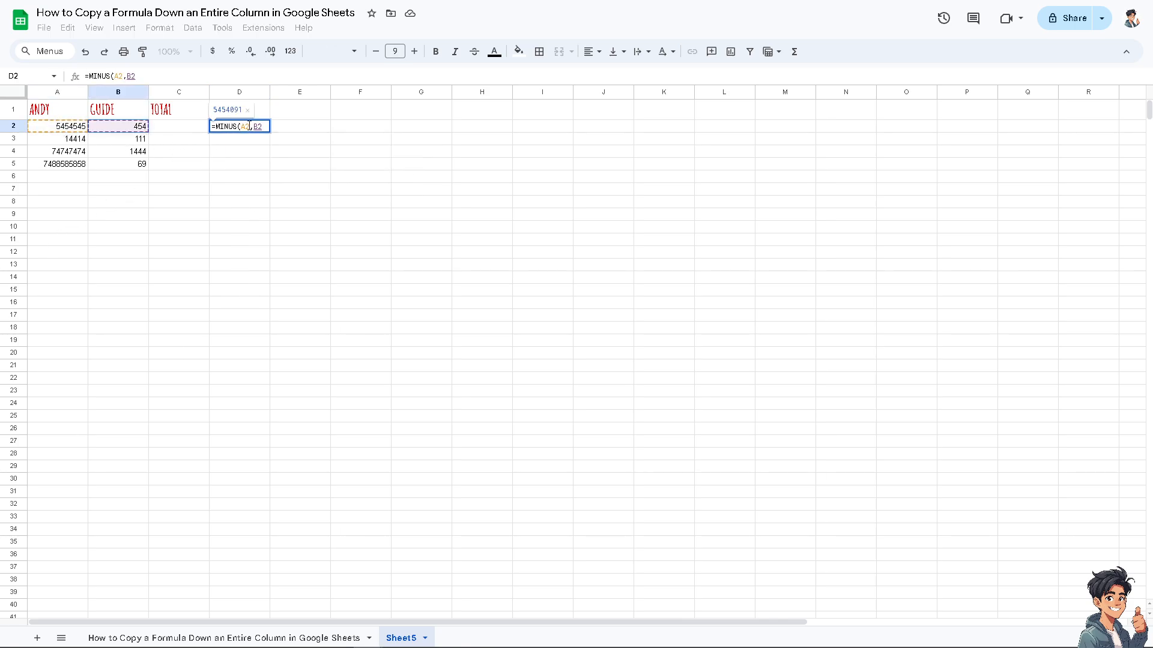
key(Return)
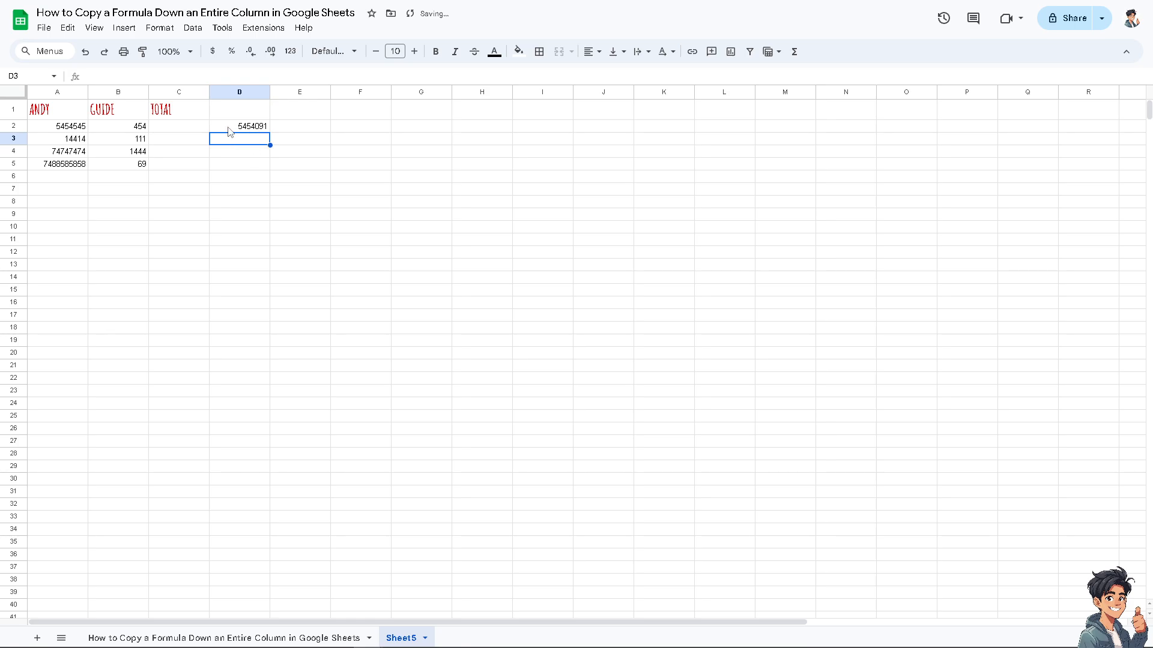
Try filling the MINUS formula from D2 down to D3 and undo the fill
click(229, 130)
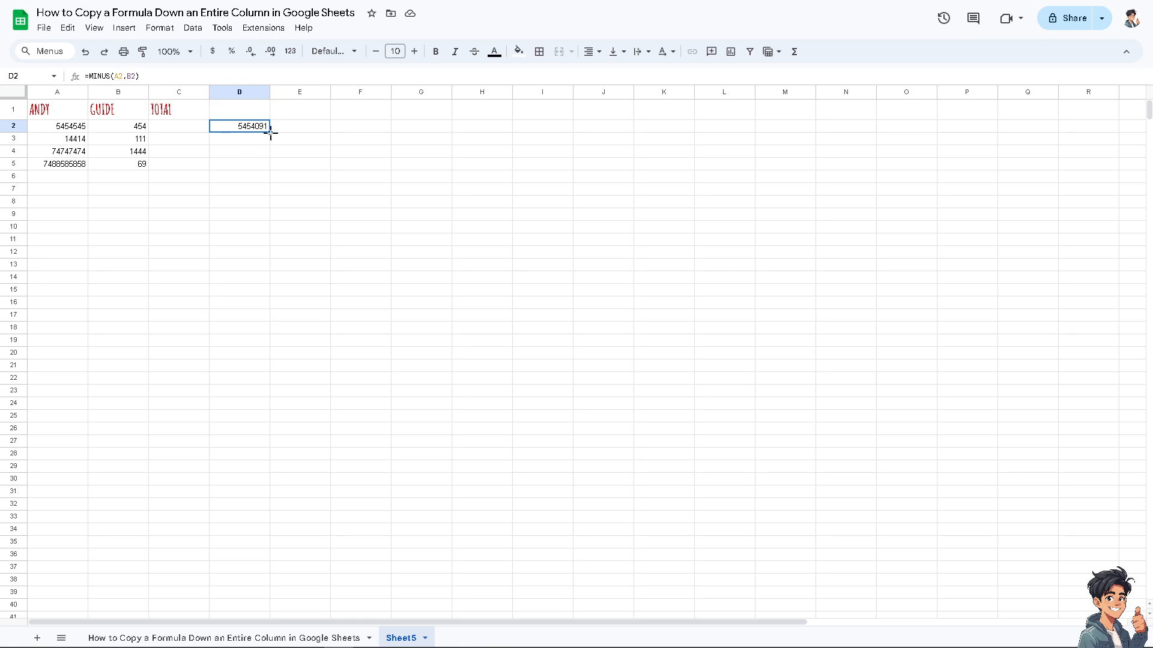
drag(270, 133, 271, 139)
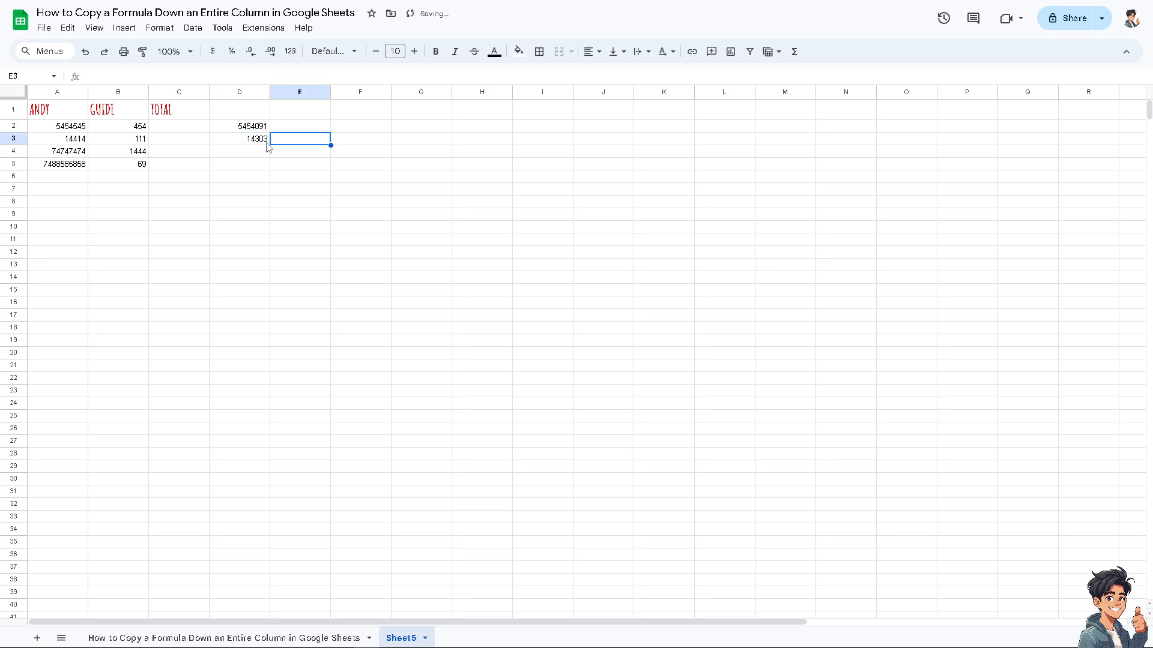
click(260, 142)
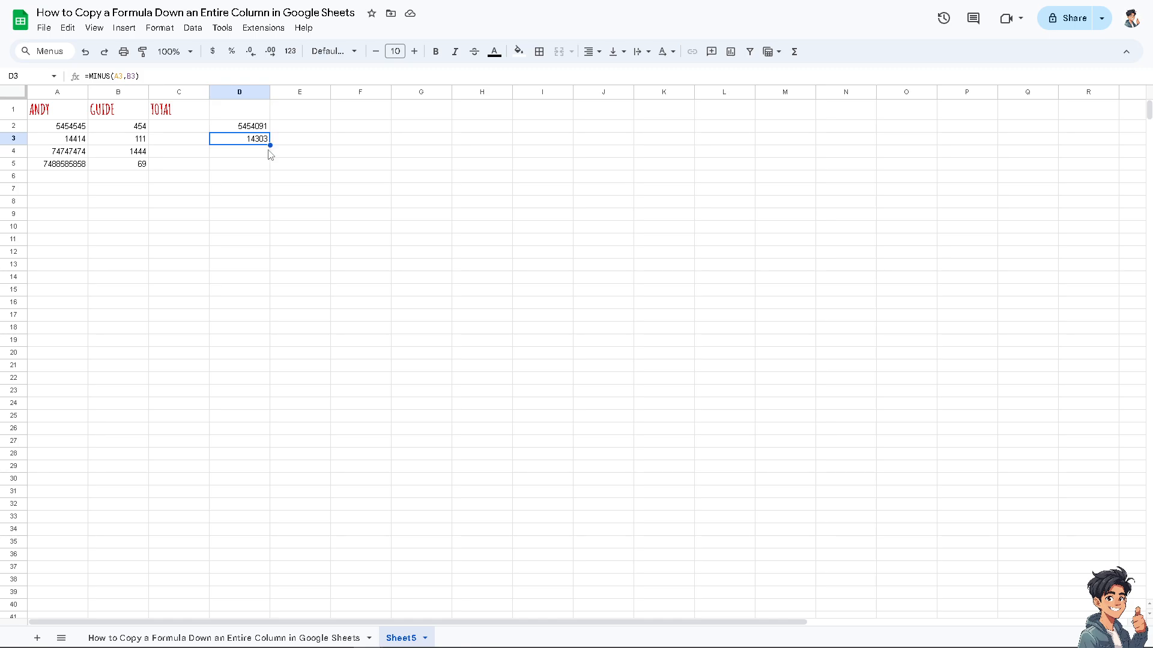
click(257, 131)
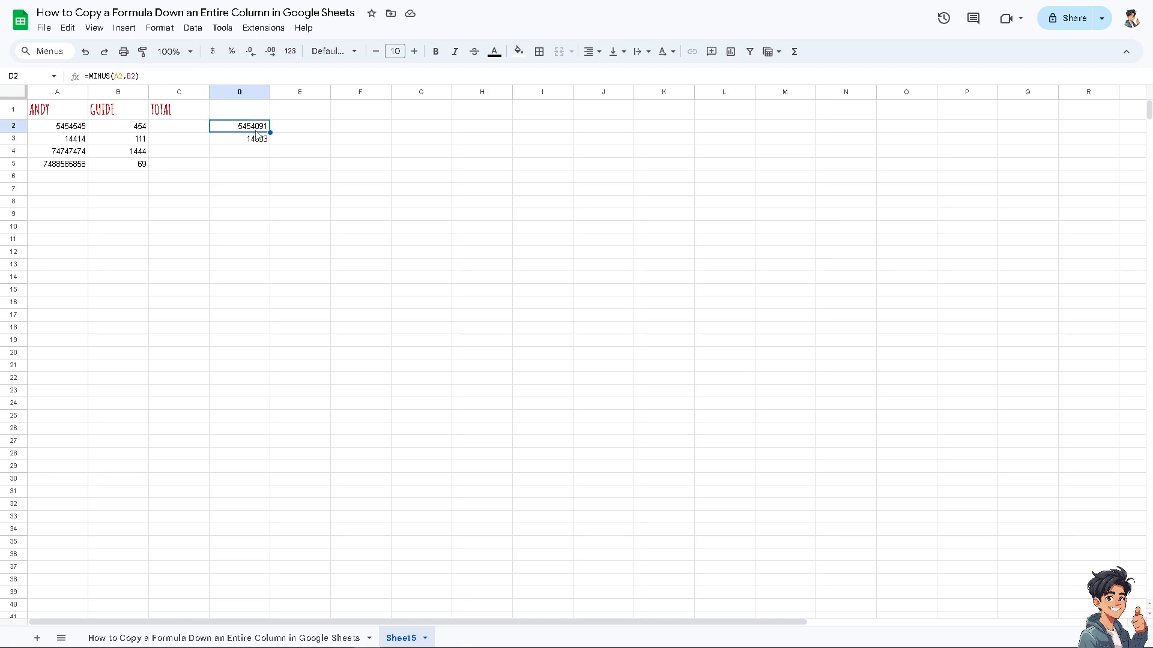
key(ctrl+z)
Fill the MINUS formula from D2 down through D5
click(237, 175)
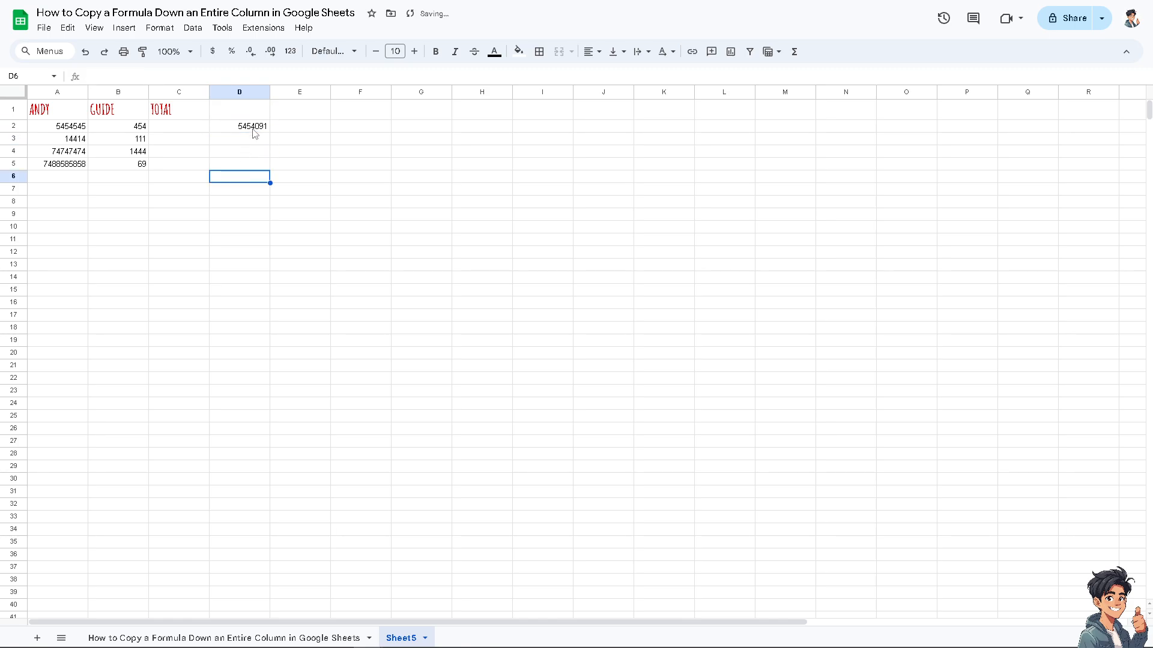
click(256, 128)
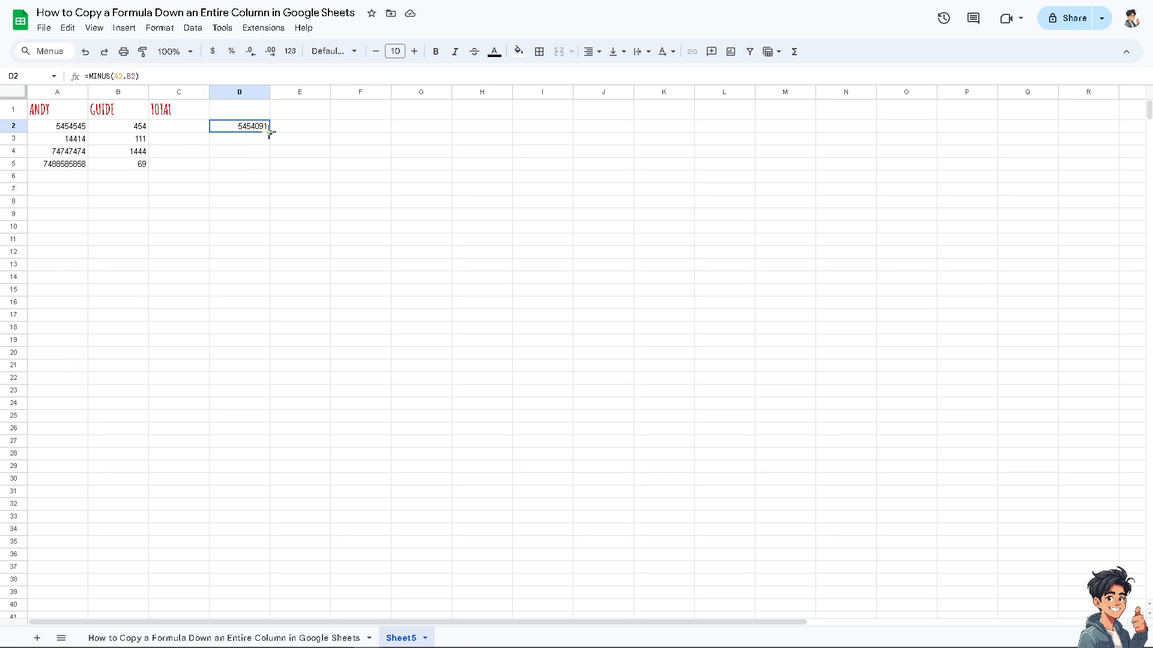
drag(269, 133, 267, 170)
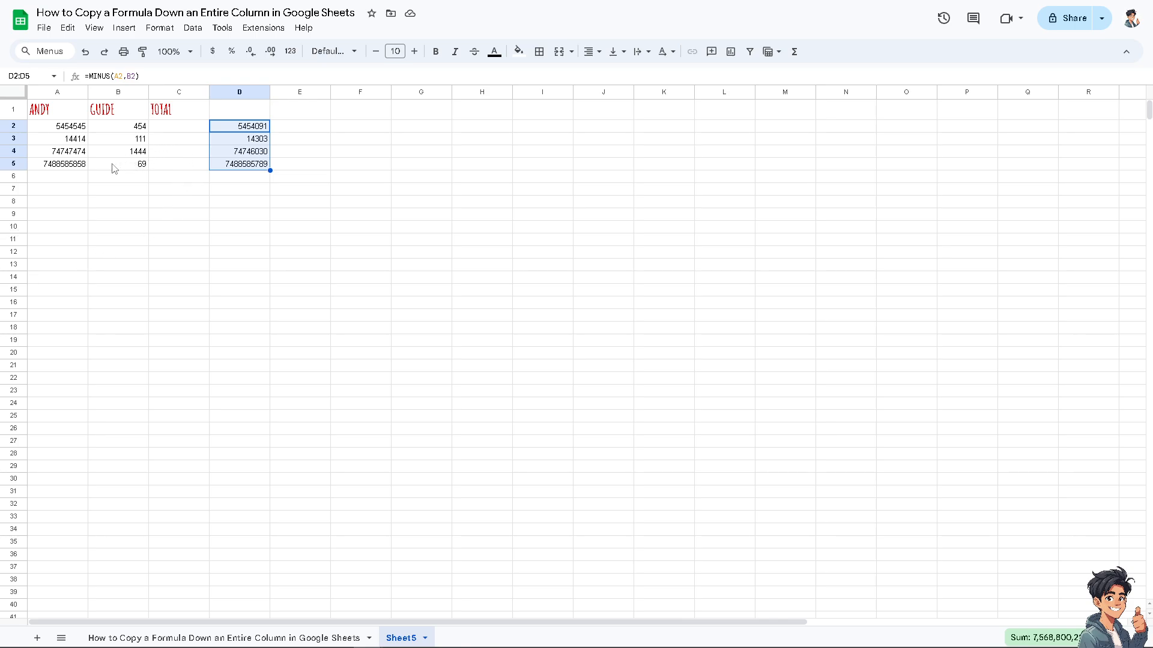
Add two data rows with 7171 and 74 in A6:B6 and 78787878 and 2 in A7:B7
click(67, 178)
text(Ikuilui)
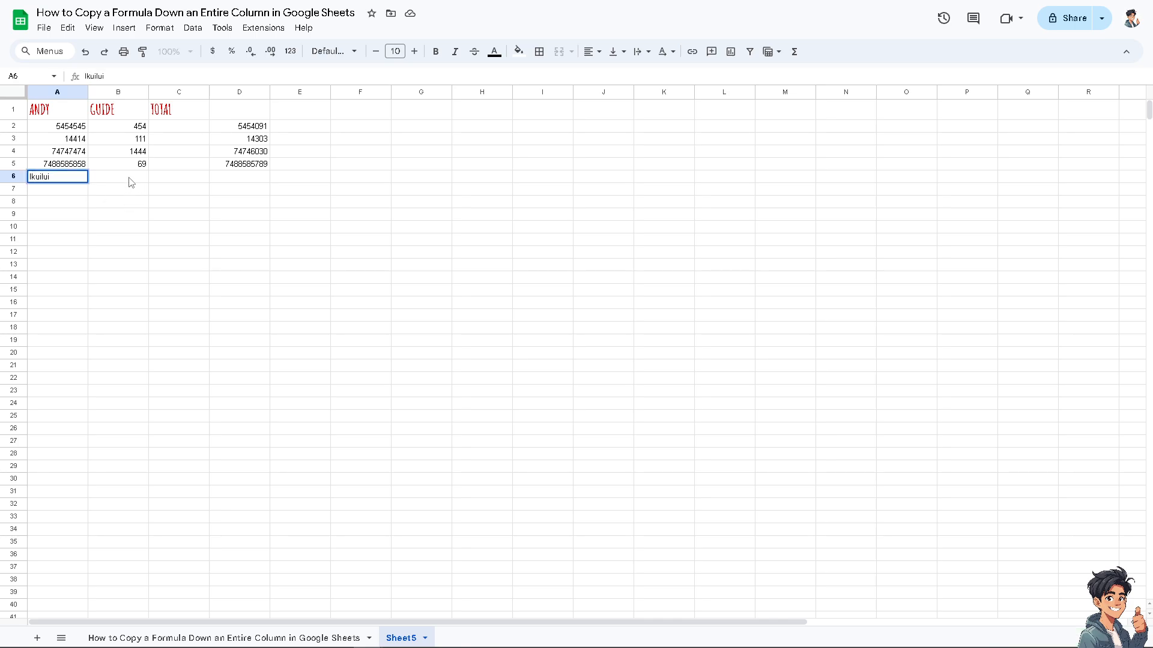
key(Escape)
text(7171)
key(Tab)
text(74)
key(Return)
text(78787878)
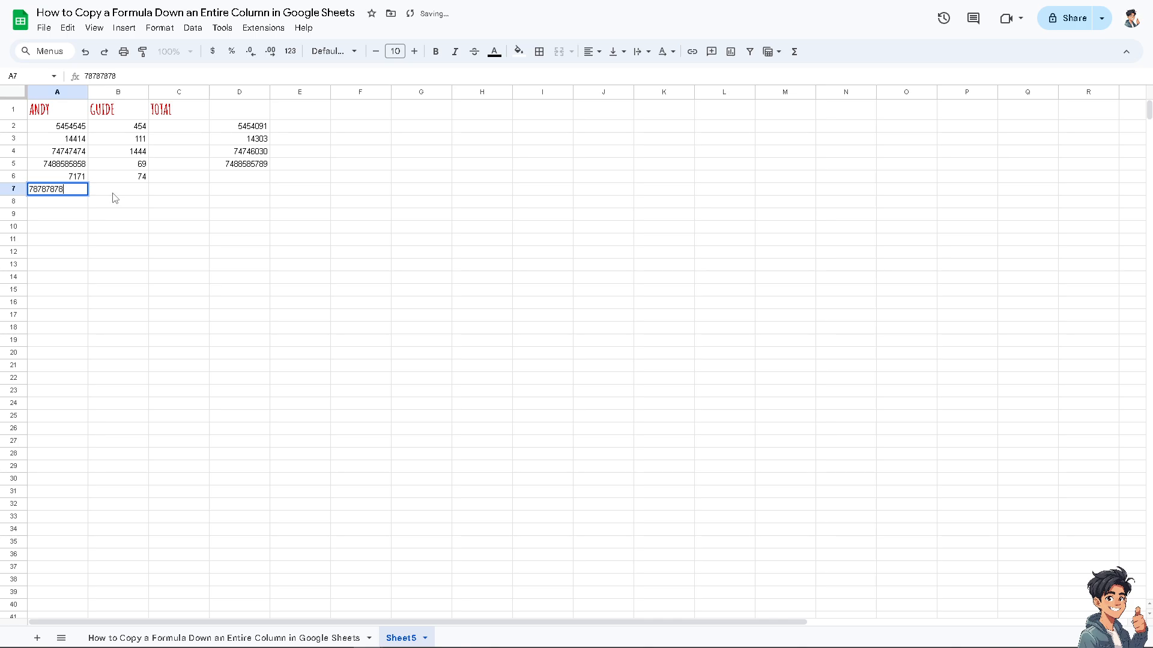
key(Tab)
text(2)
Enter 58858585 and 1 in A8:B8 and 41414 and 11111 in A9:B9
click(85, 216)
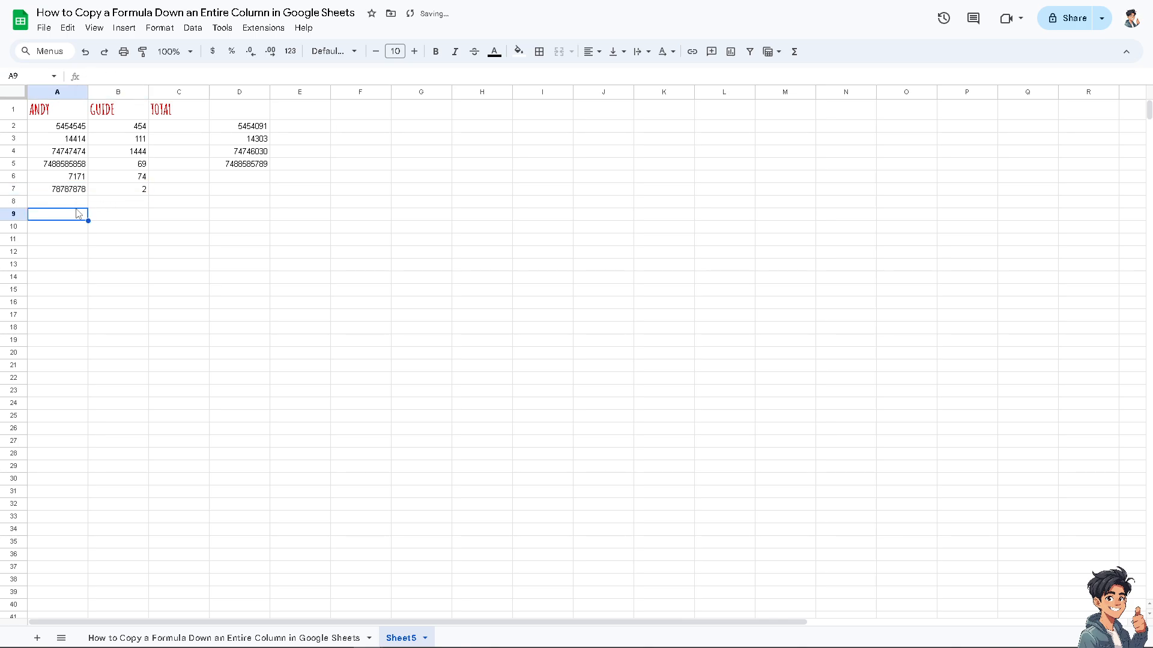
text(41414)
click(75, 202)
text(58)
text(8585)
click(120, 206)
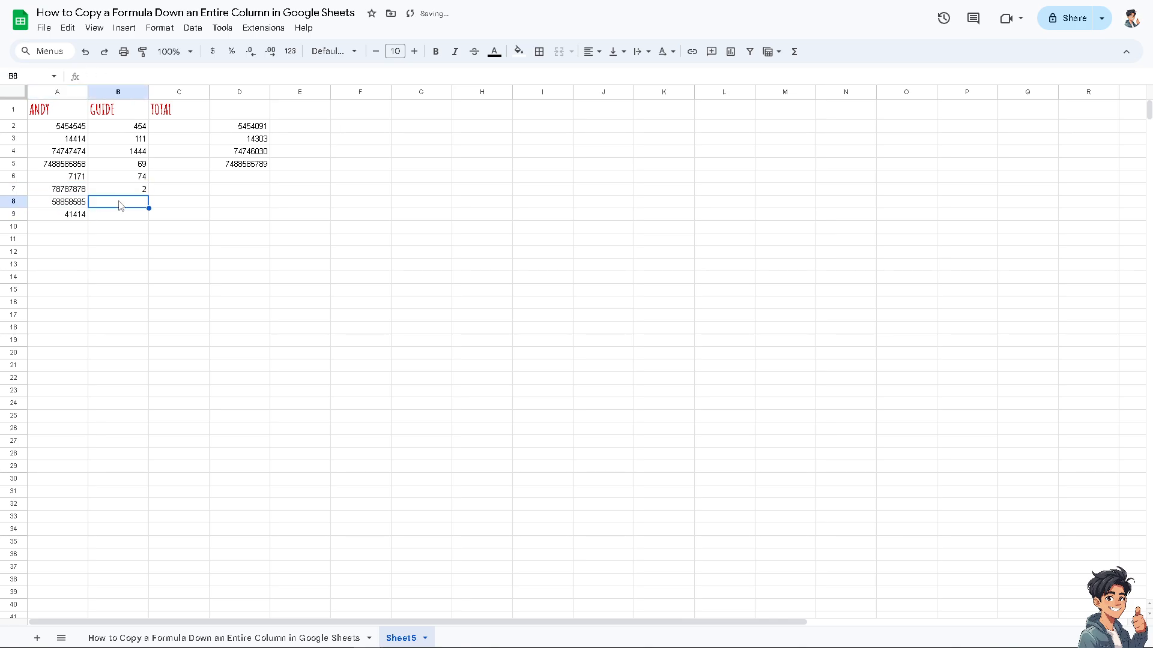
text(1)
click(123, 215)
text(11111)
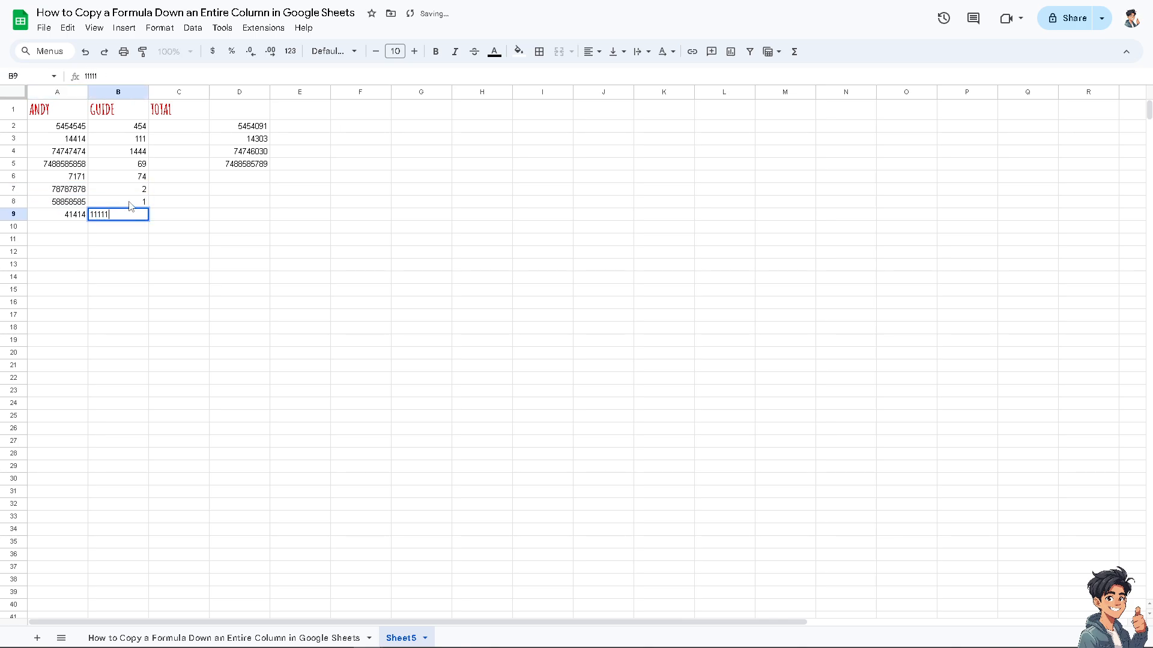
Change the value in B8 to 888885 and the value in B7 to 858585885
click(136, 202)
text(888885)
click(140, 190)
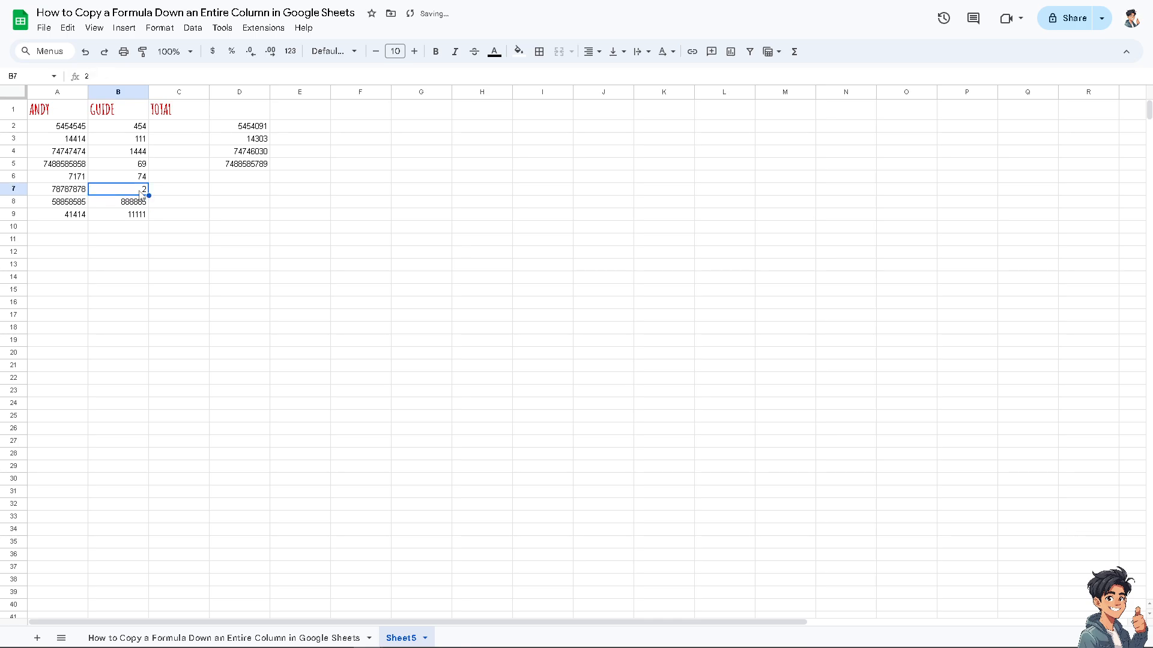
text(858585885)
click(214, 273)
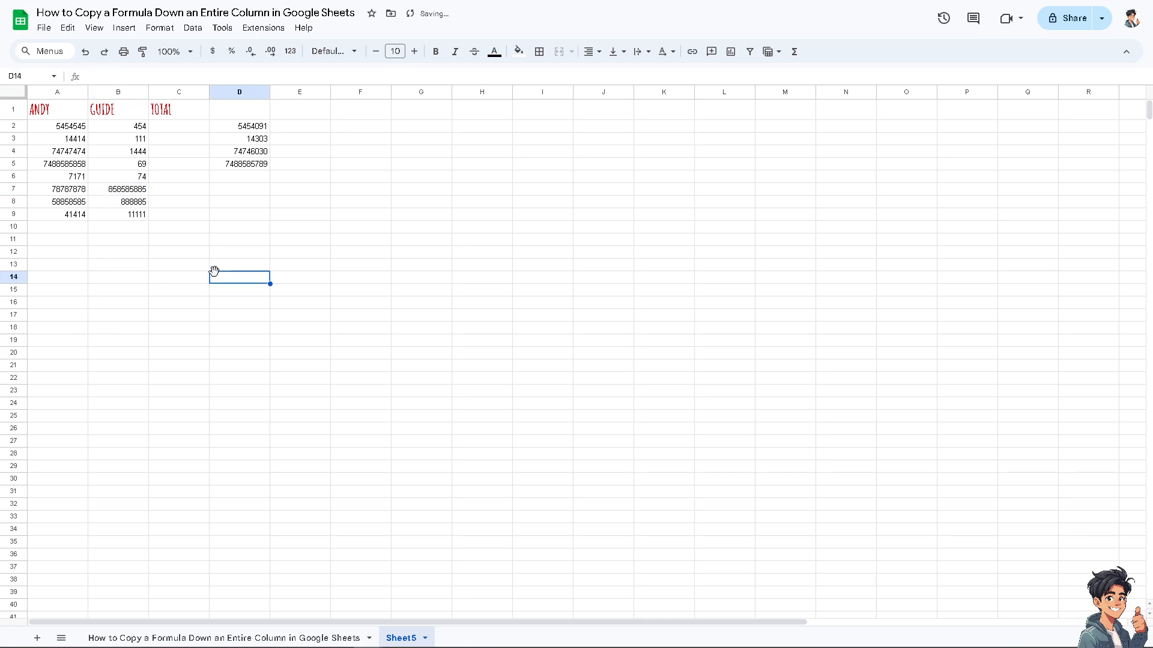
Copy the MINUS formula from D2 and paste it into D6, D7, D8 and D9 one cell at a time
click(262, 167)
click(258, 129)
key(ctrl+c)
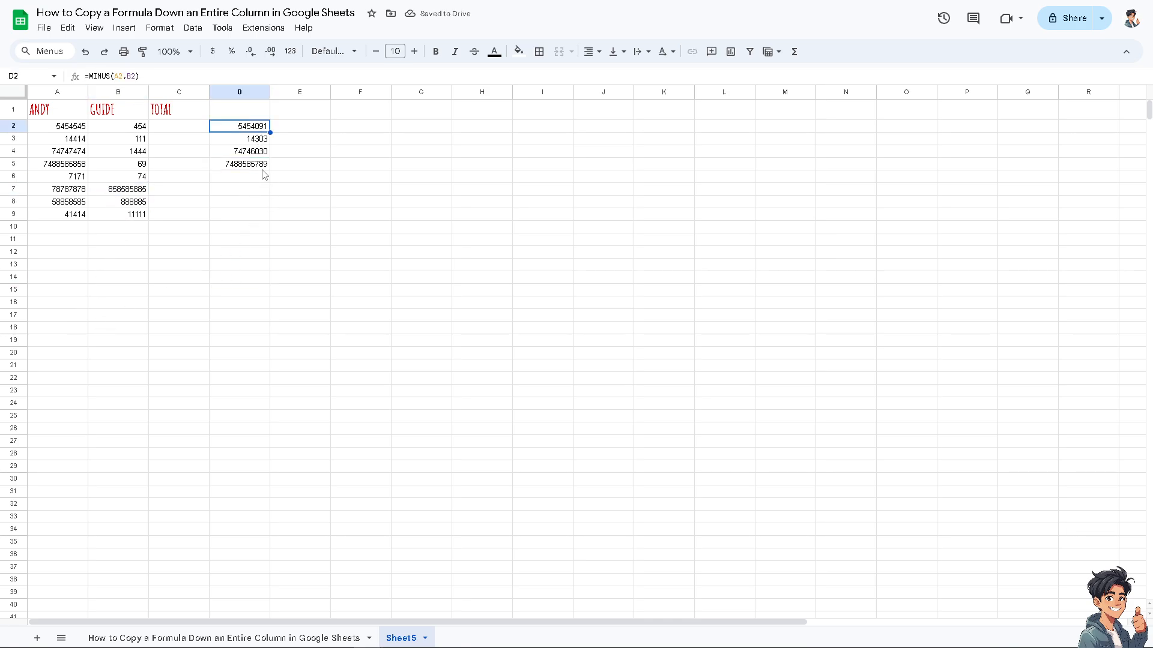
click(255, 176)
key(ctrl+v)
click(251, 190)
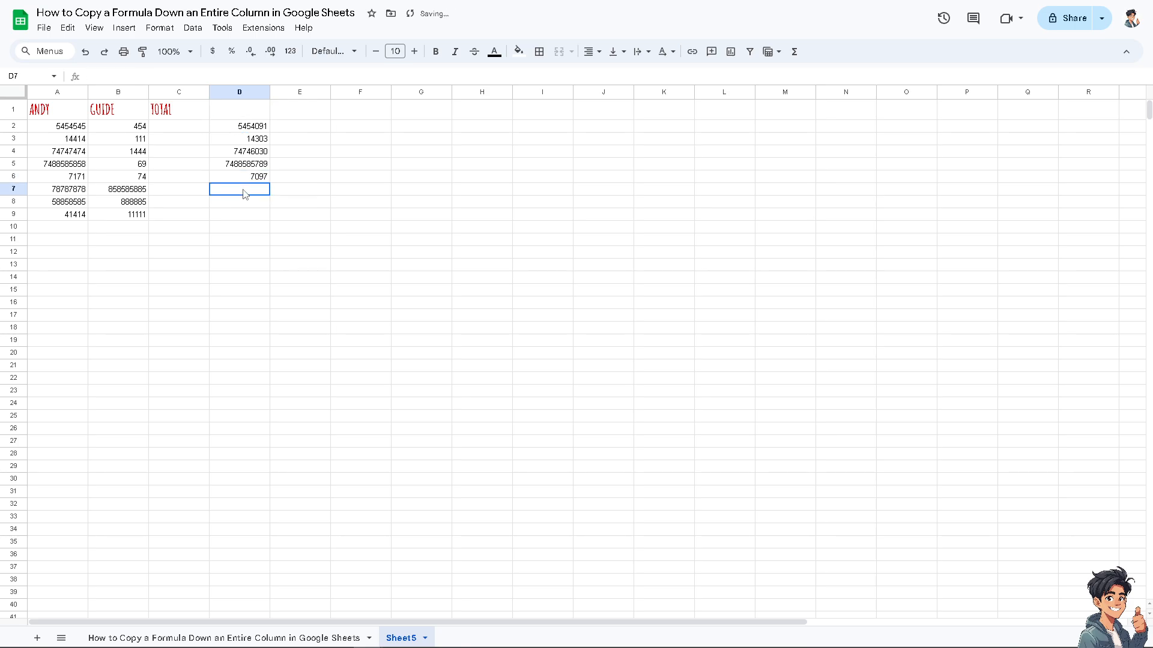
key(ctrl+v)
click(245, 206)
key(ctrl+v)
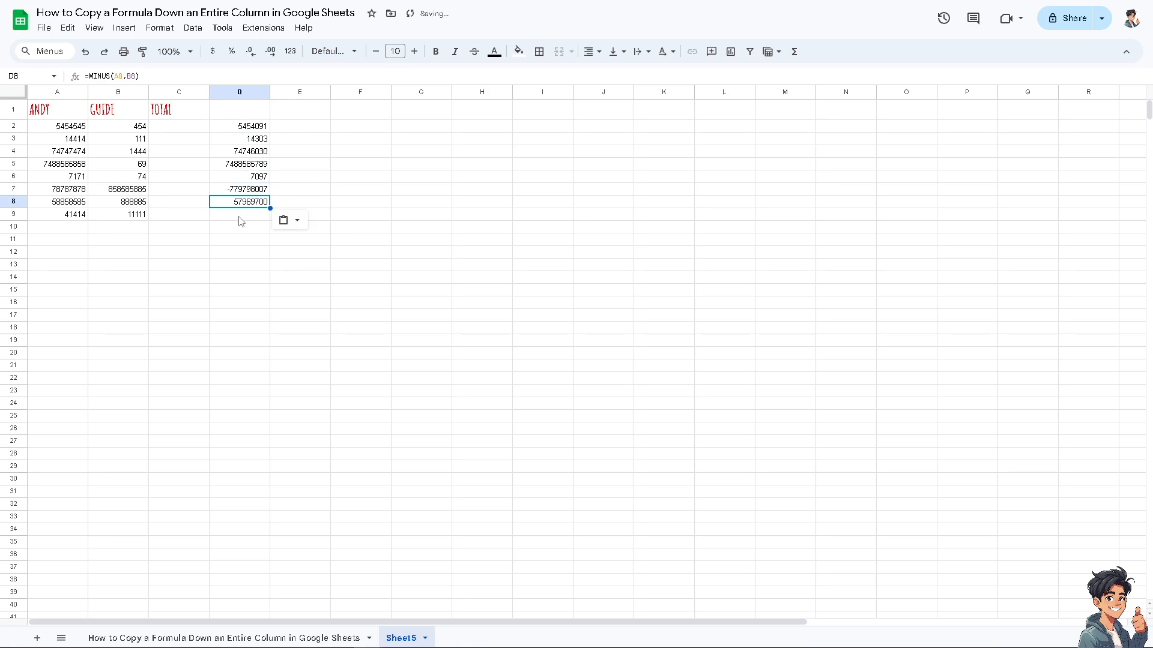
click(240, 215)
key(ctrl+v)
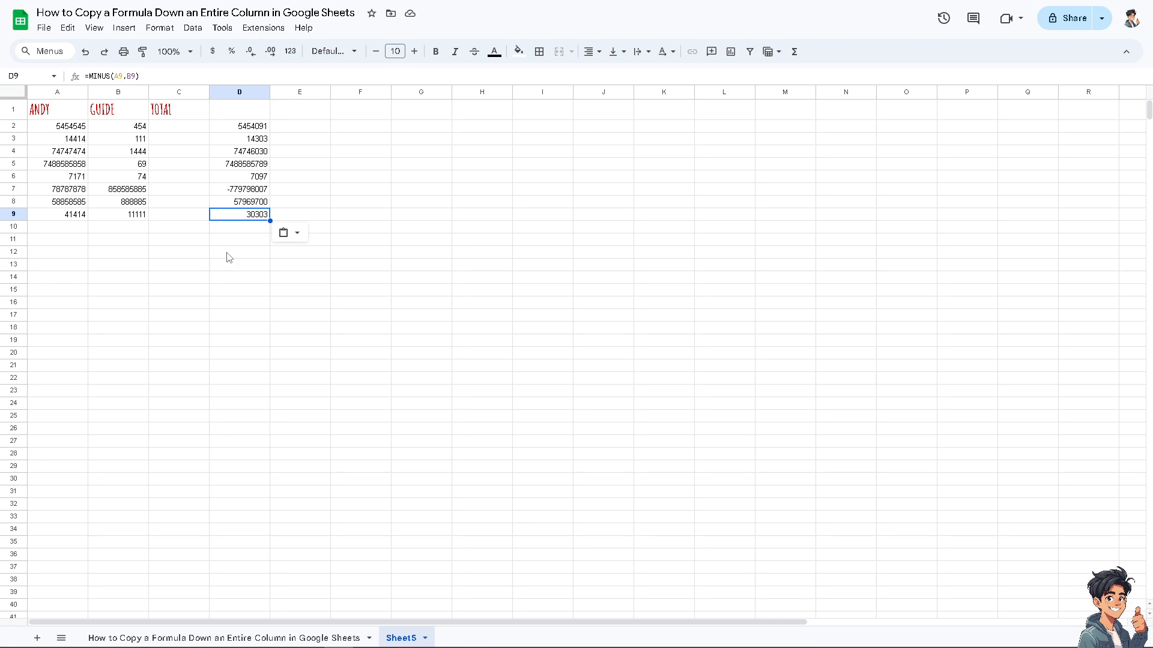
Switch to the sheet named How to Copy a Formula Down an Entire Column in Google Sheets
click(103, 630)
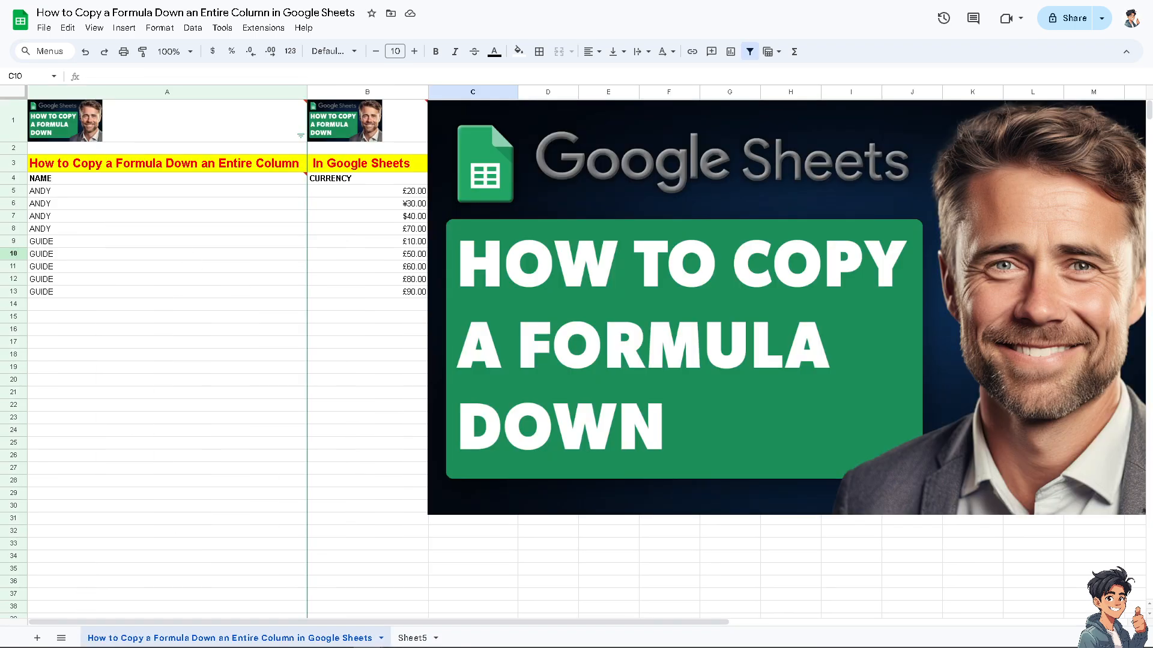